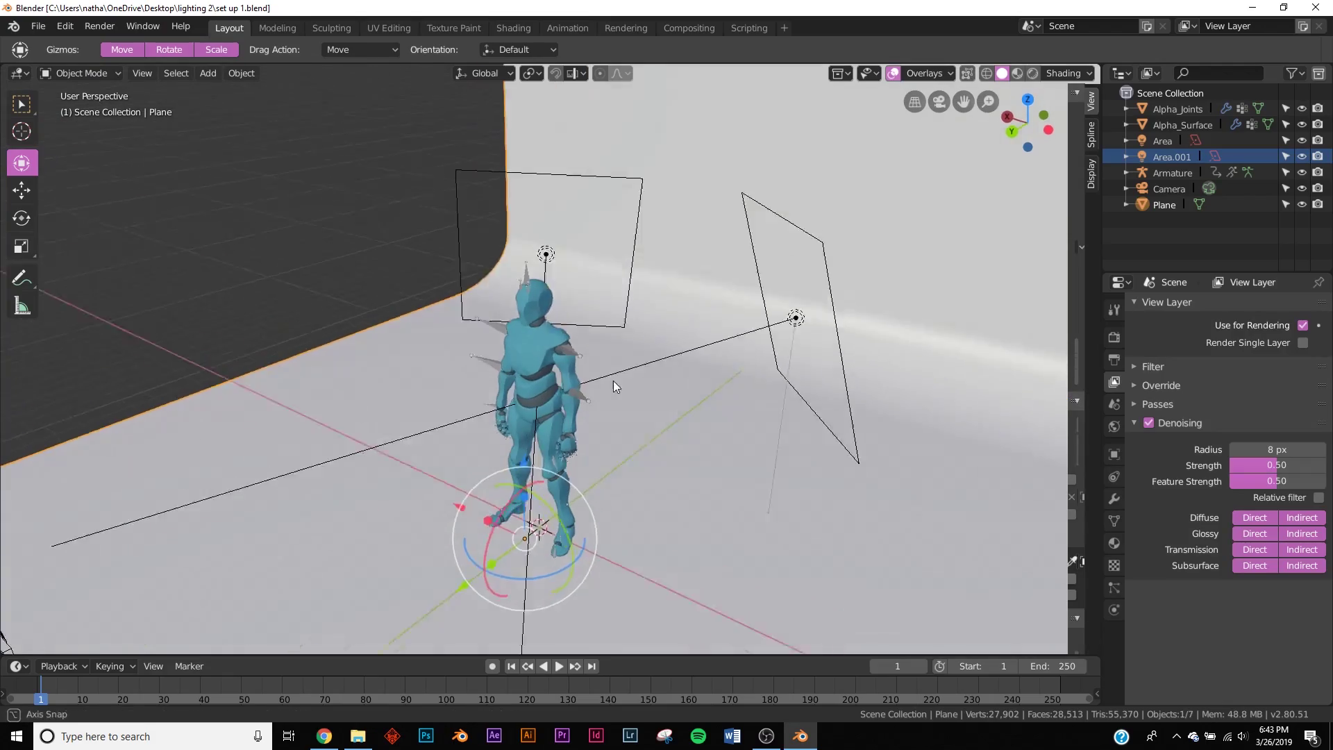
# Select the mannequin and orbit and zoom to view it from the front.
pyautogui.click(506, 343)
pyautogui.moveTo(506, 344); pyautogui.dragTo(764, 378, button='middle')
pyautogui.scroll(-5, 548, 415)
pyautogui.moveTo(548, 415); pyautogui.dragTo(649, 404, button='middle')
pyautogui.scroll(-3, 667, 402)
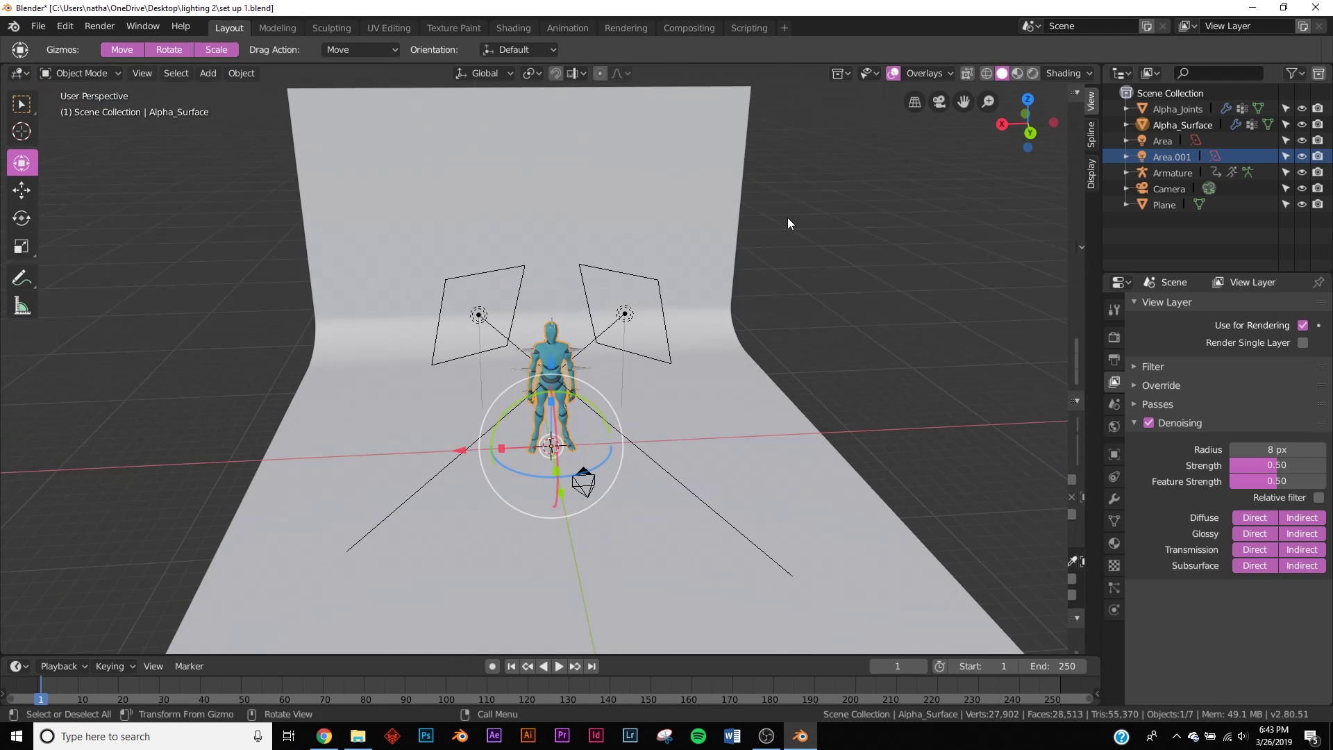
pyautogui.scroll(4, 674, 360)
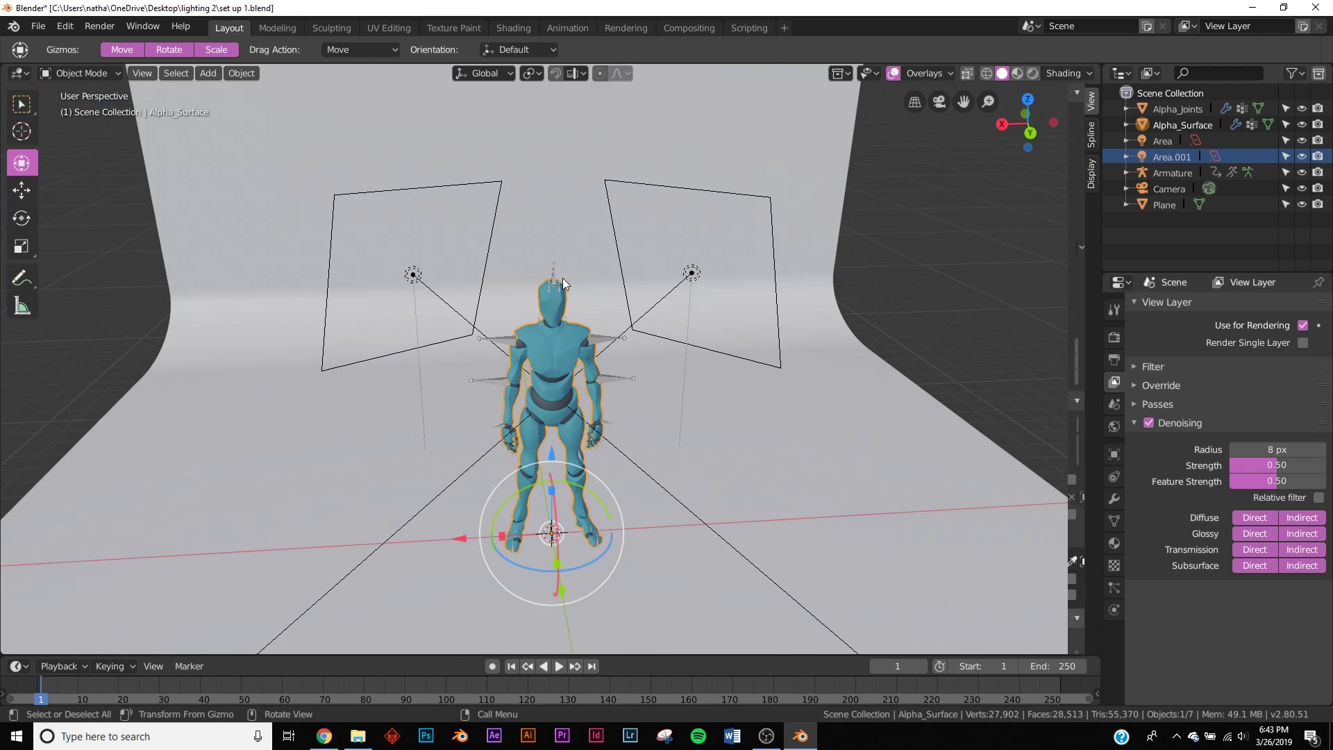
# Select the right and left area lights, then switch to the camera view.
pyautogui.click(691, 275)
pyautogui.click(413, 278)
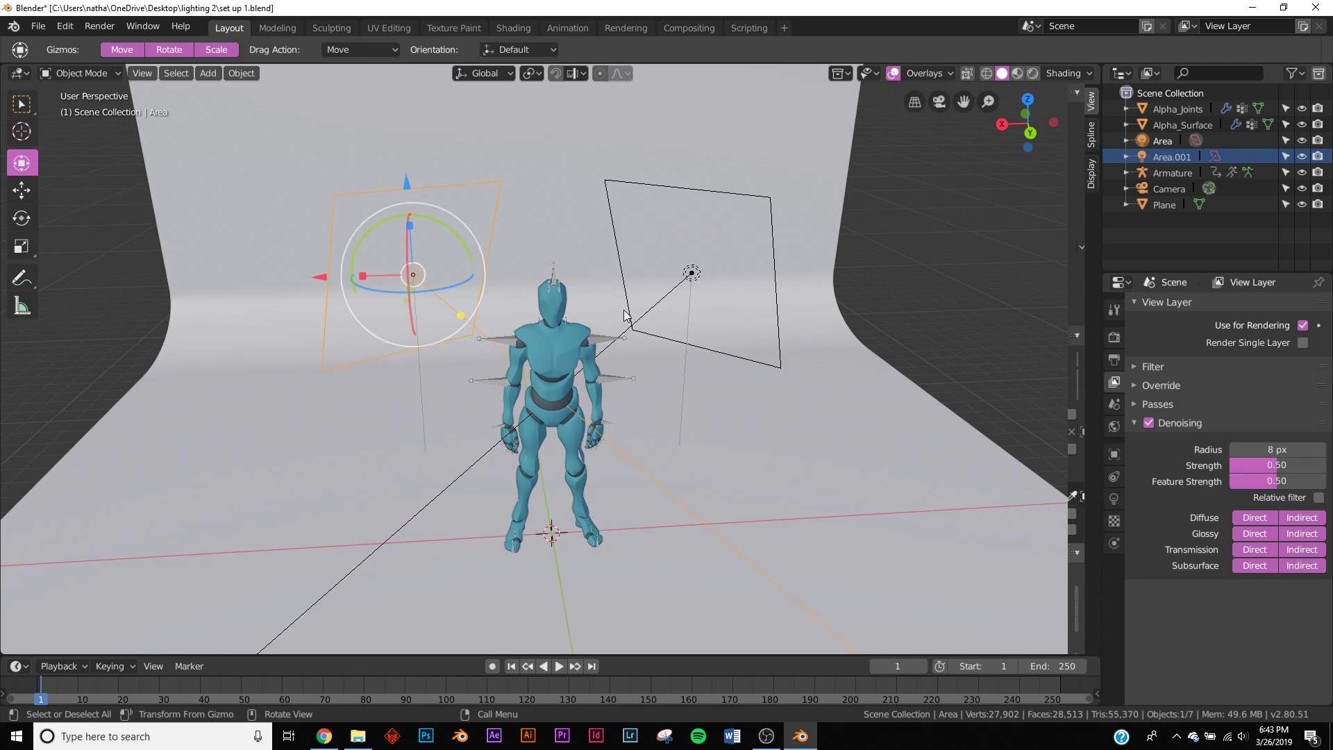
pyautogui.moveTo(648, 285); pyautogui.dragTo(755, 300, button='middle')
pyautogui.press('KP_0')
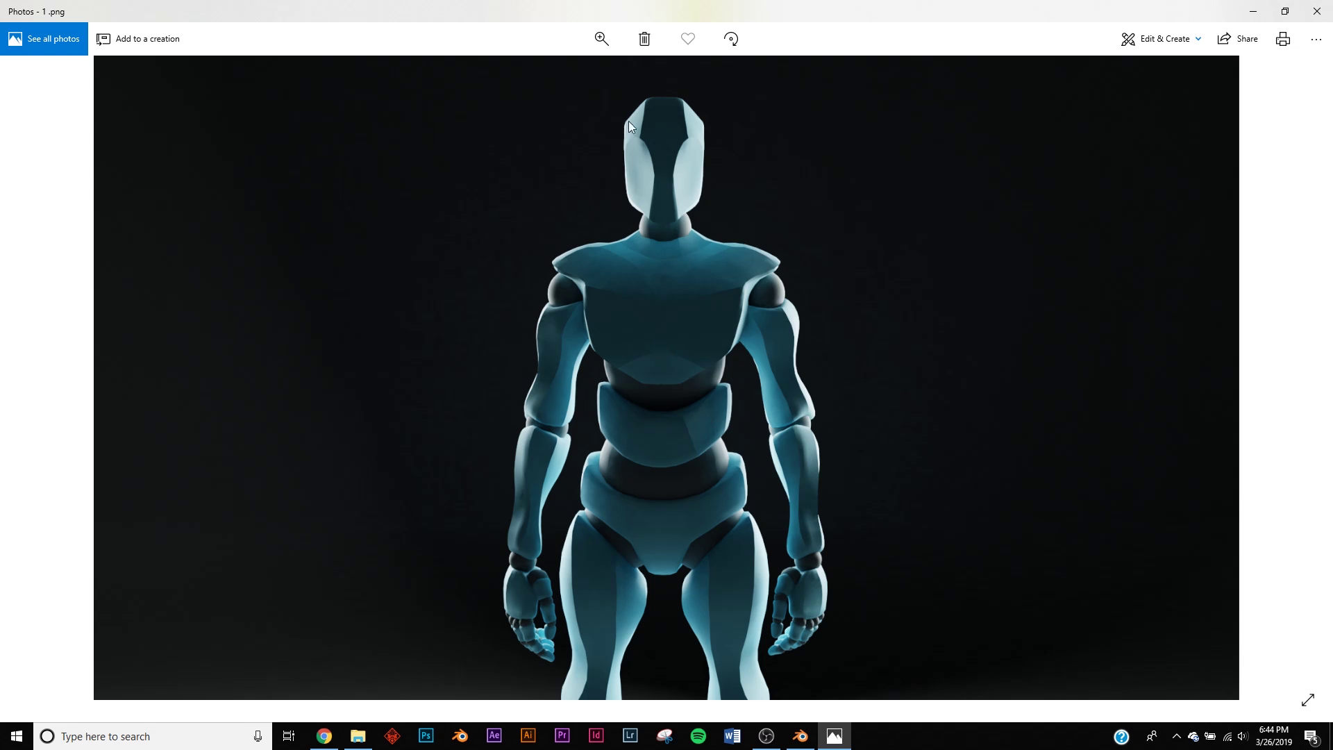
# Back in Blender, view through the camera and inspect Area.001's strength of 5000.
pyautogui.hotkey('alt', 'Tab')
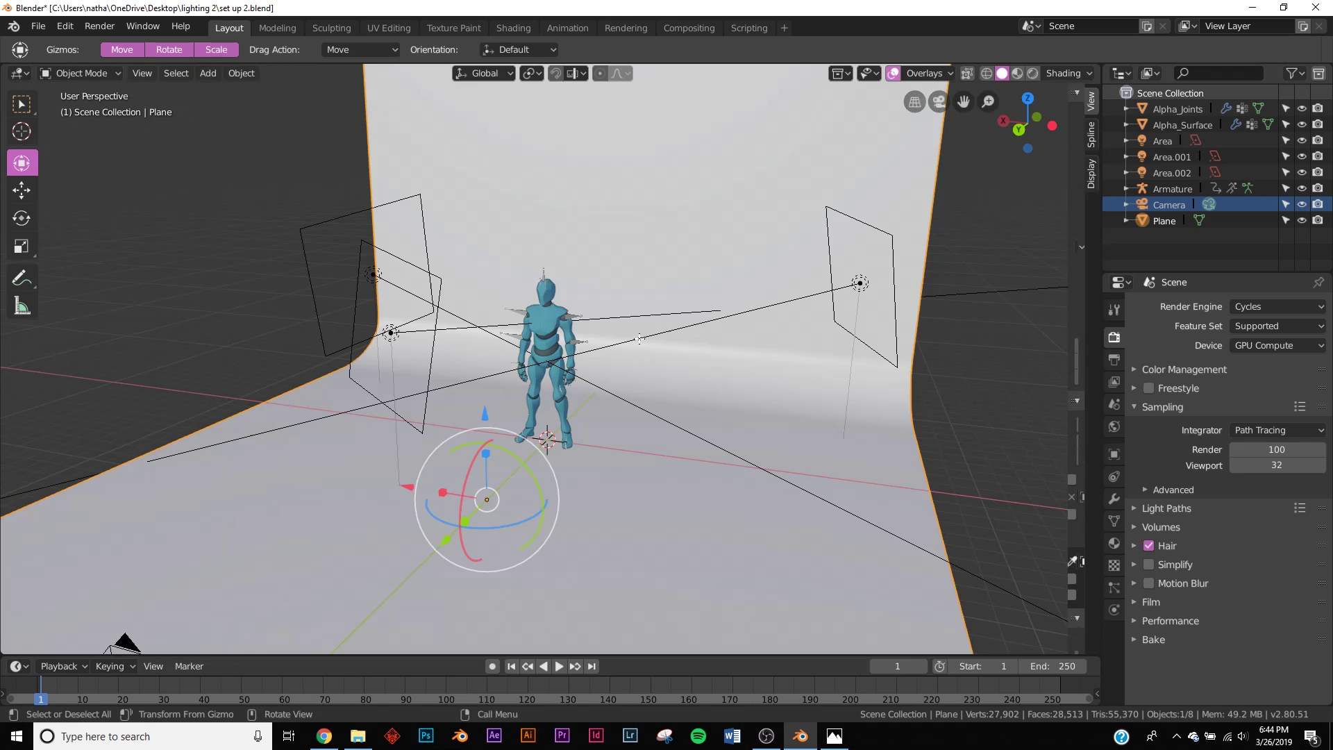
pyautogui.moveTo(890, 248); pyautogui.dragTo(387, 366, button='middle')
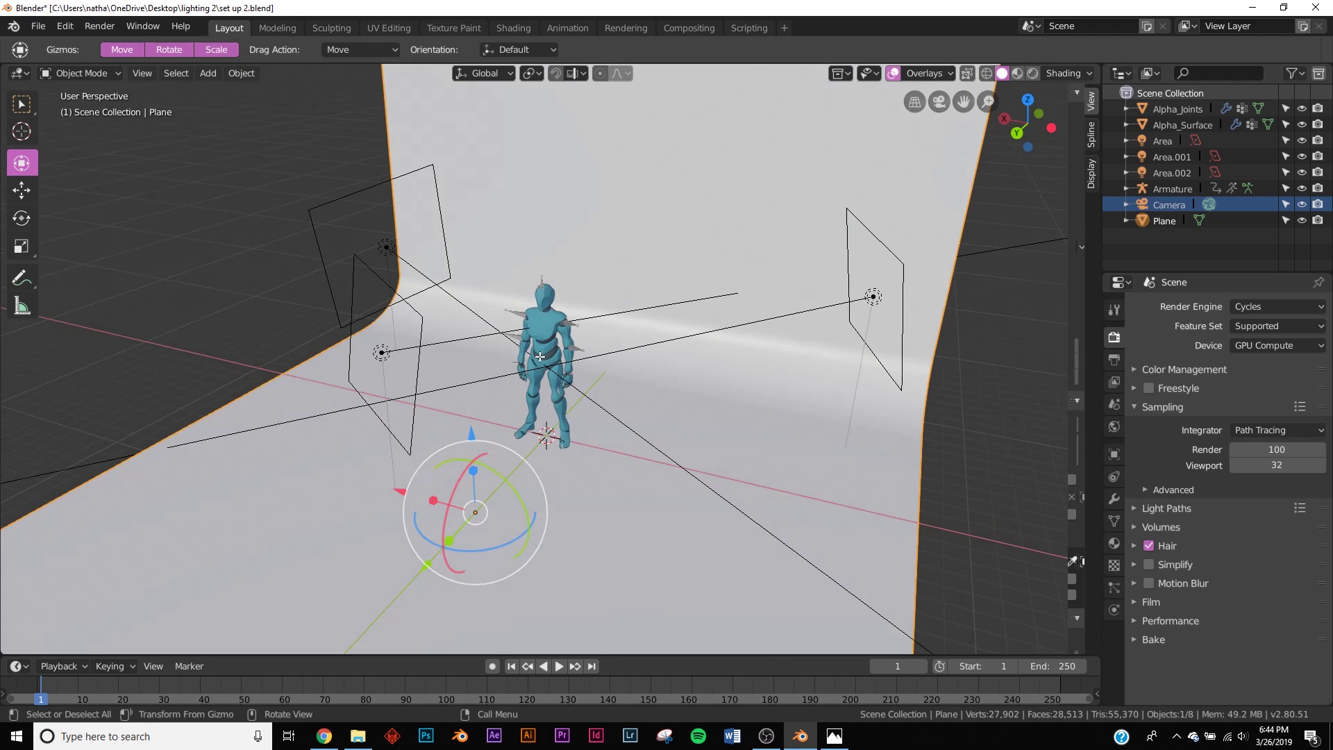
pyautogui.press('KP_0')
pyautogui.click(1045, 222)
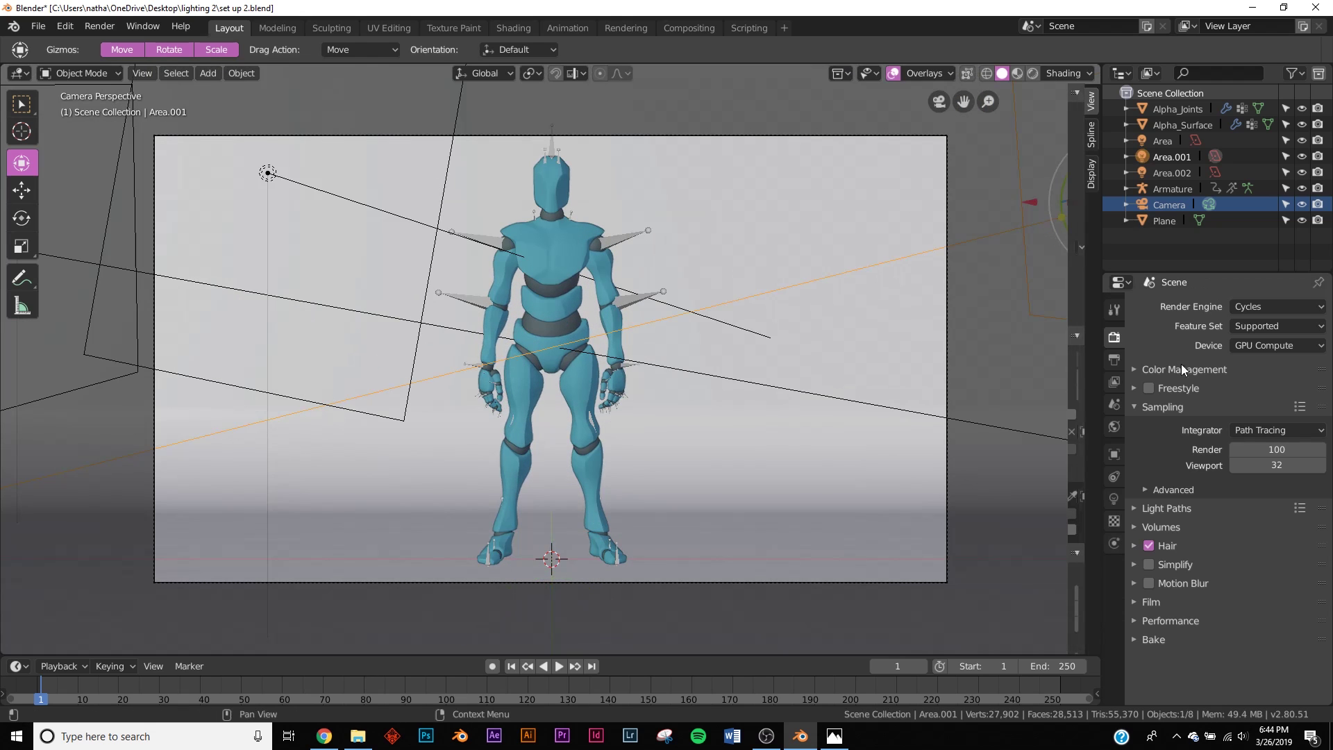
pyautogui.click(1113, 500)
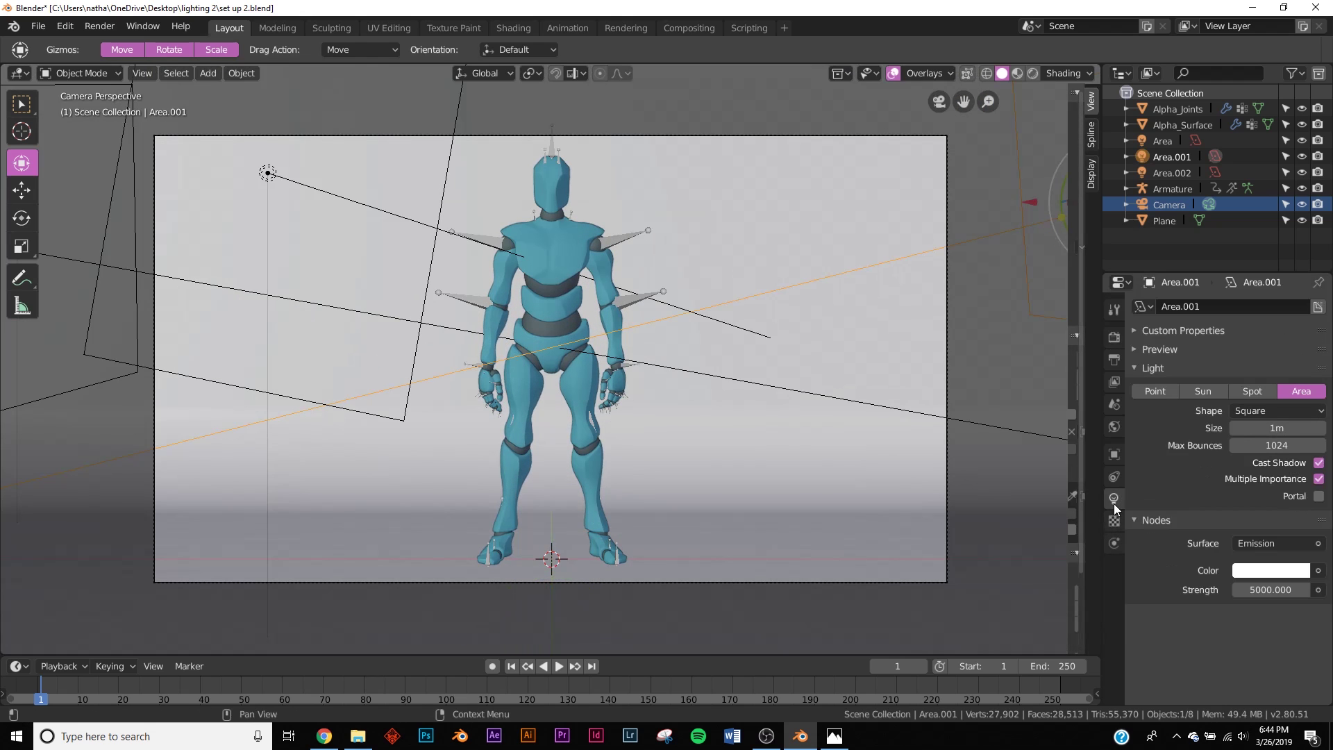
# Check the left Area light and Area.002 at strength 3000, then select the Armature.
pyautogui.press('KP_0')
pyautogui.click(301, 290)
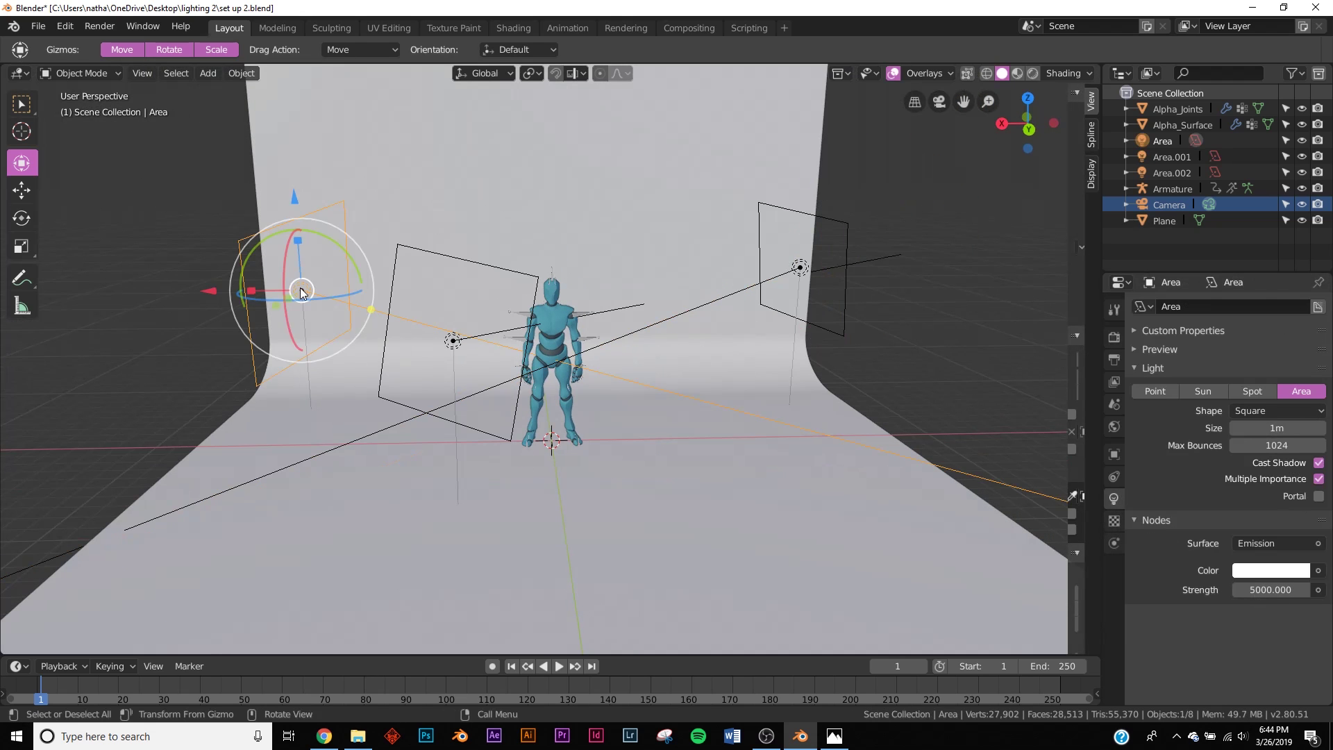
pyautogui.click(450, 338)
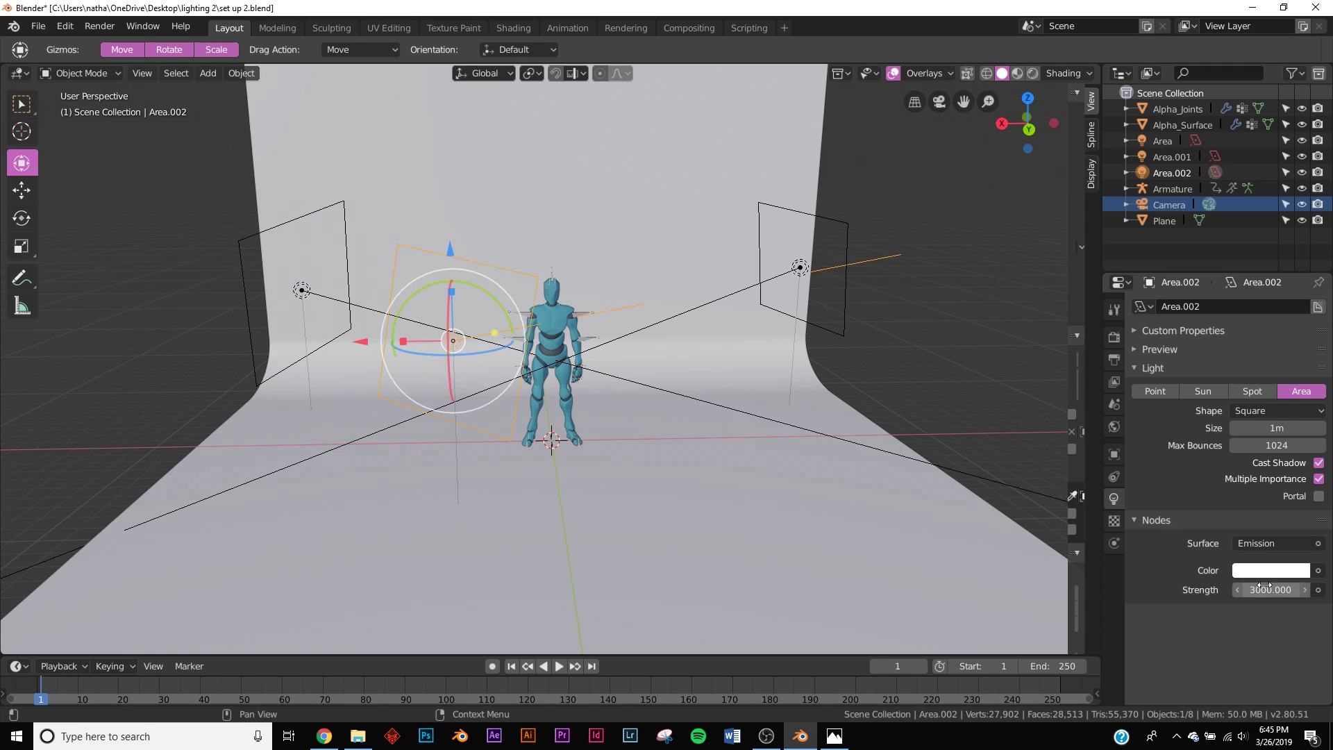
pyautogui.press('KP_0')
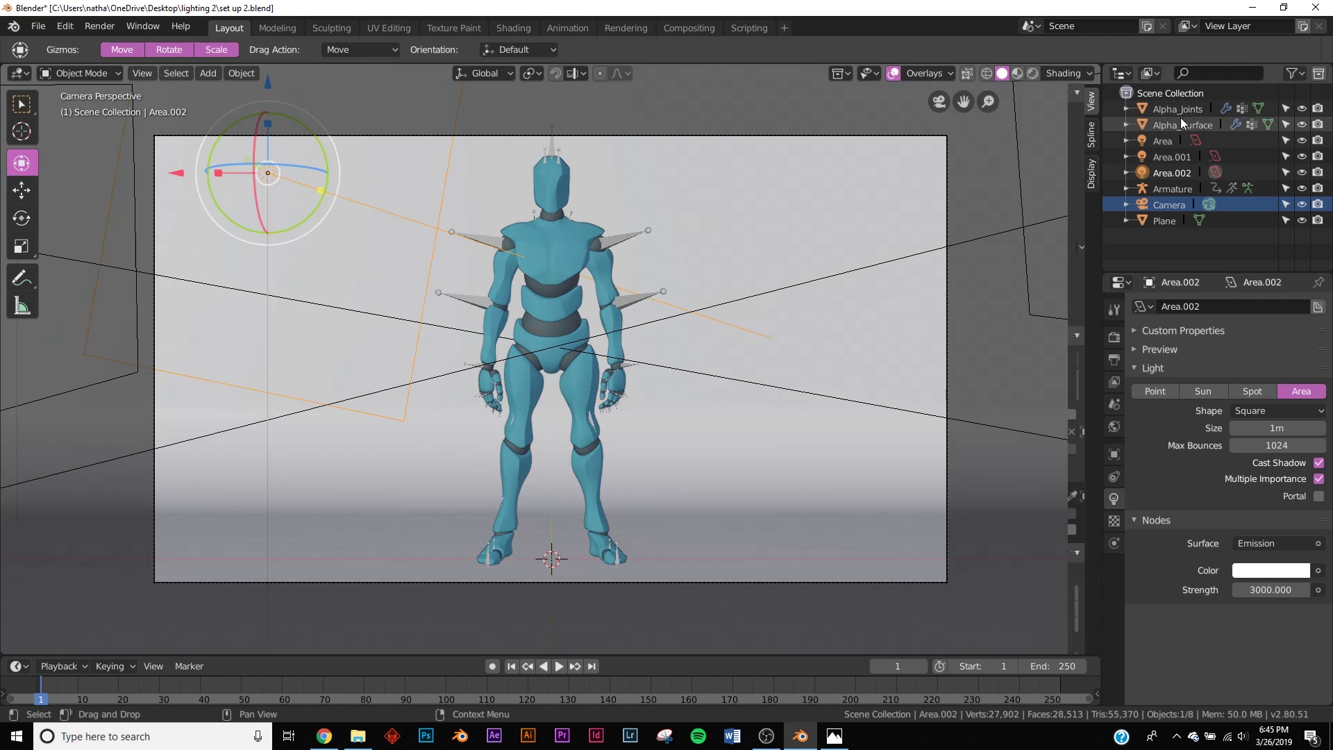
pyautogui.click(1176, 187)
# Scale the armature down with S, inspect it, then undo the resize.
pyautogui.press('s')
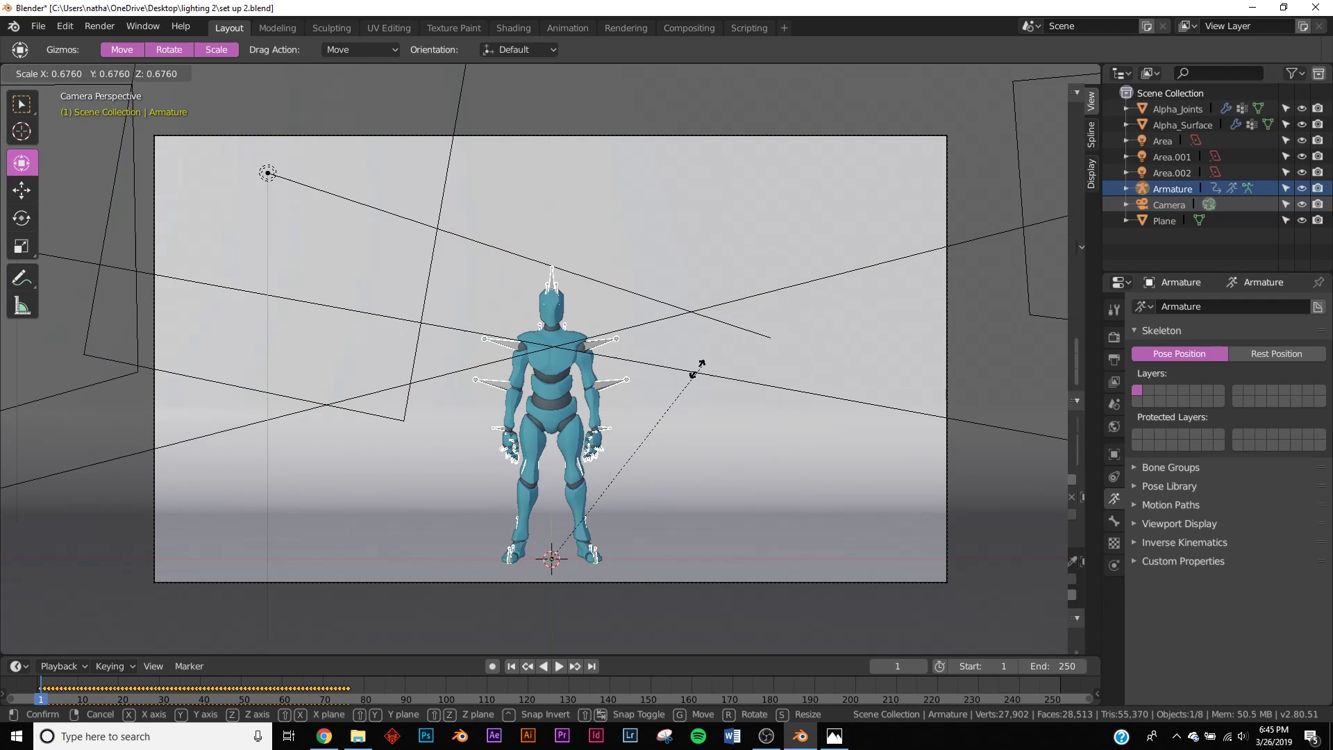
pyautogui.click(582, 483)
pyautogui.moveTo(718, 486); pyautogui.dragTo(706, 454, button='middle')
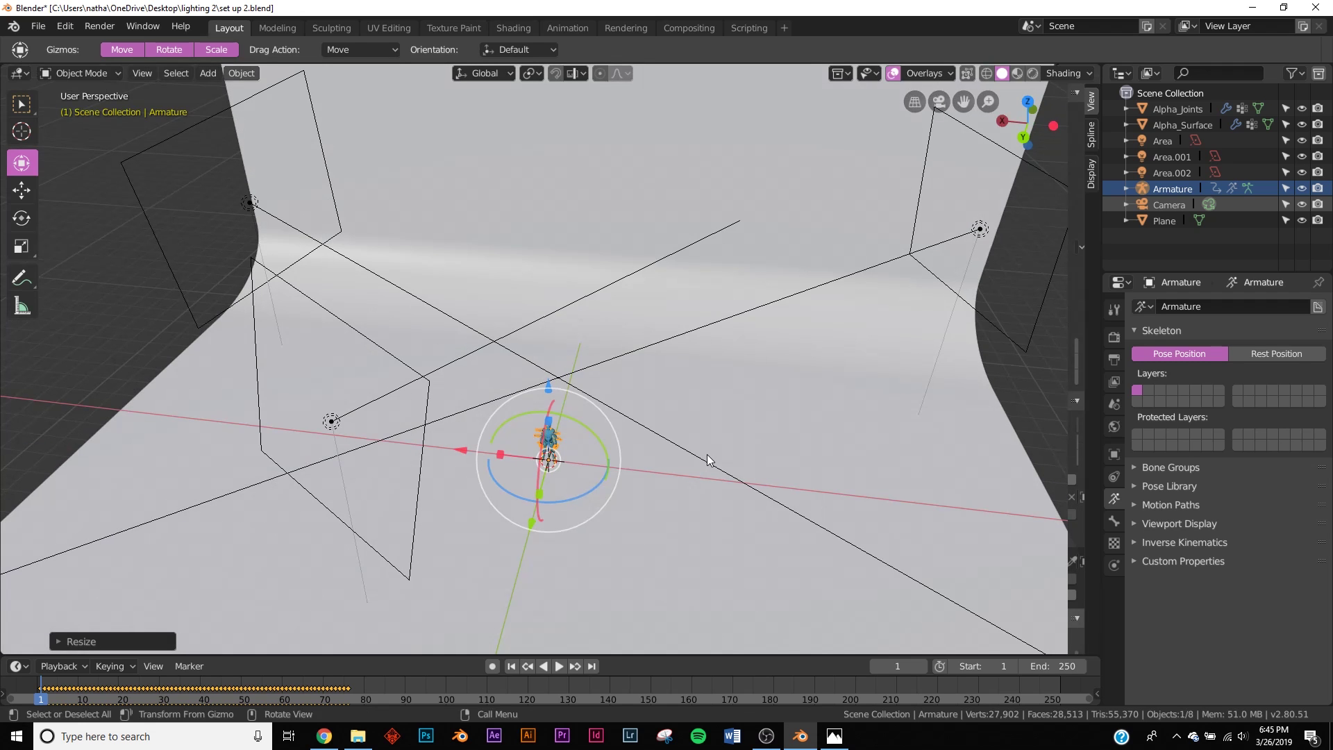
pyautogui.hotkey('ctrl', 'z')
# Toggle the camera view, show the 2.png render in Photos, then minimize it.
pyautogui.press('KP_0')
pyautogui.press('KP_0')
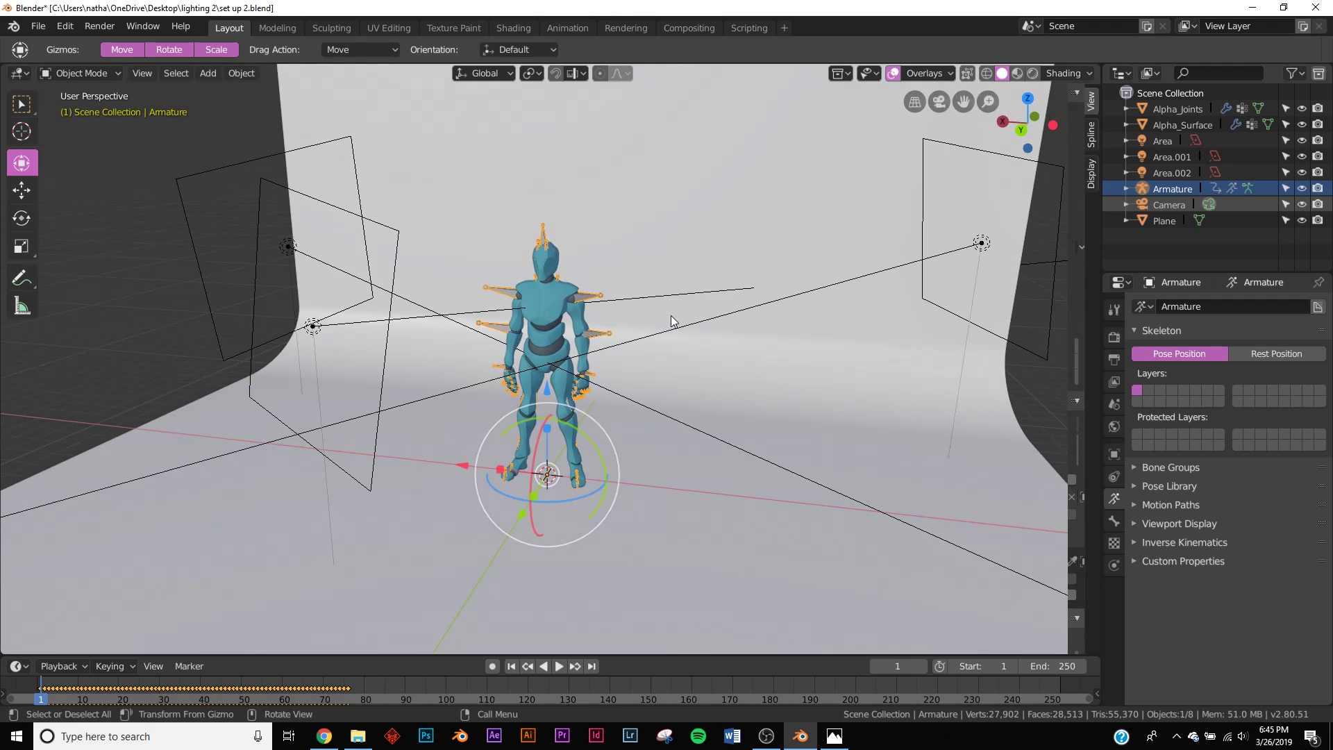
pyautogui.press('KP_0')
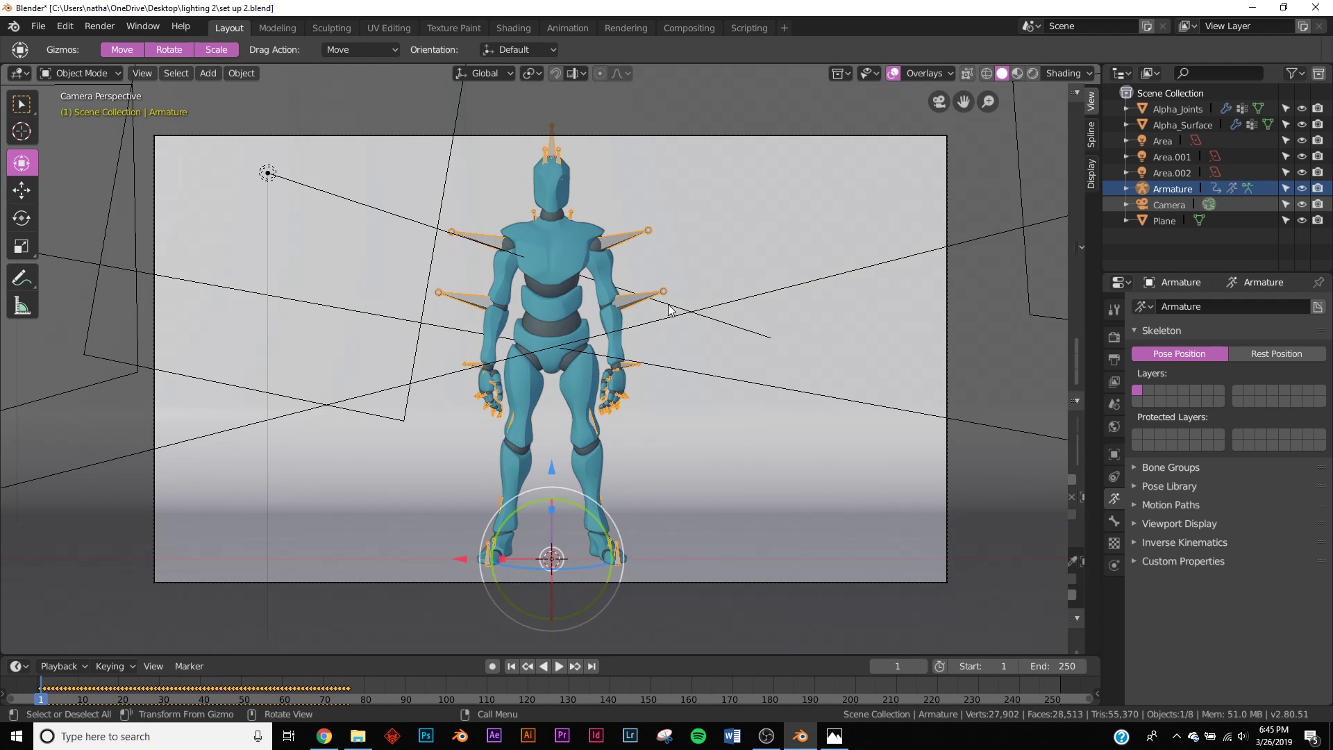
pyautogui.press('KP_0')
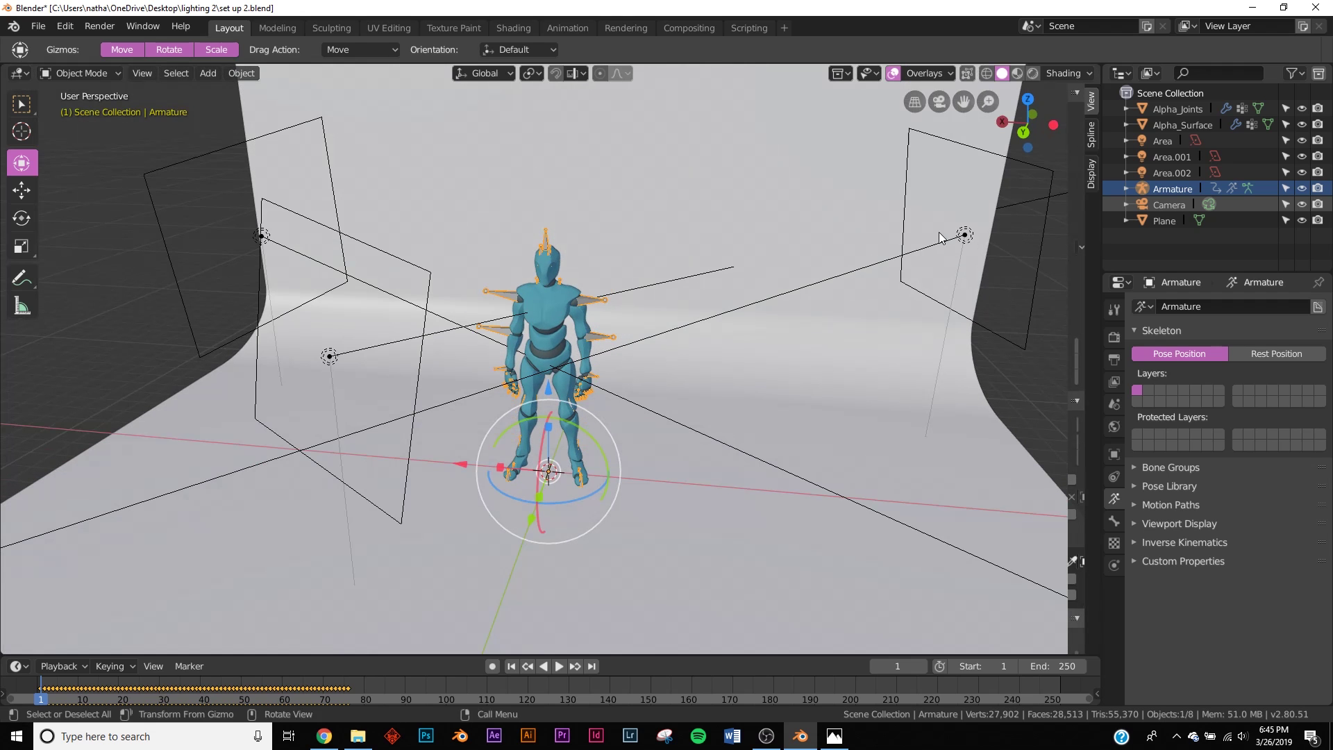
pyautogui.hotkey('alt', 'Tab')
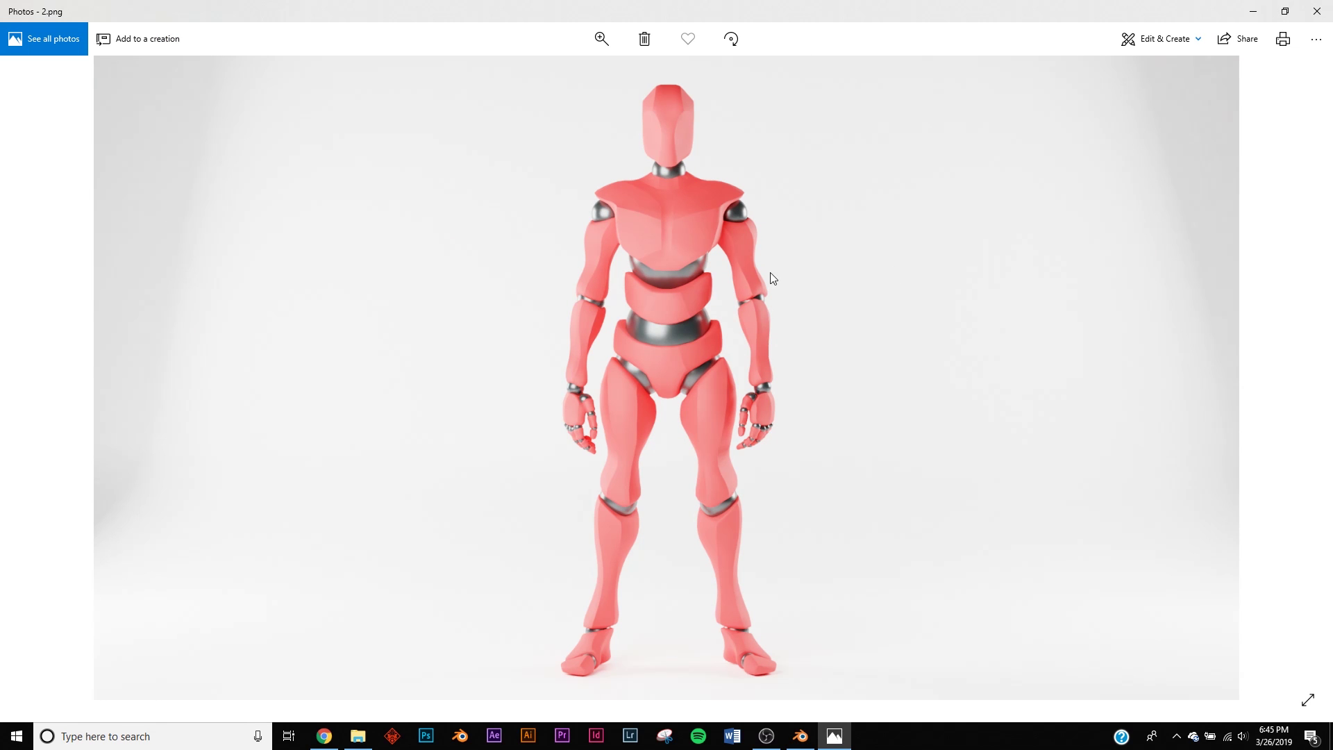
pyautogui.click(1240, 21)
# Orbit around the setup 3 scene, then view the render in Photos and advance to 3.png.
pyautogui.moveTo(647, 416); pyautogui.dragTo(711, 390, button='middle')
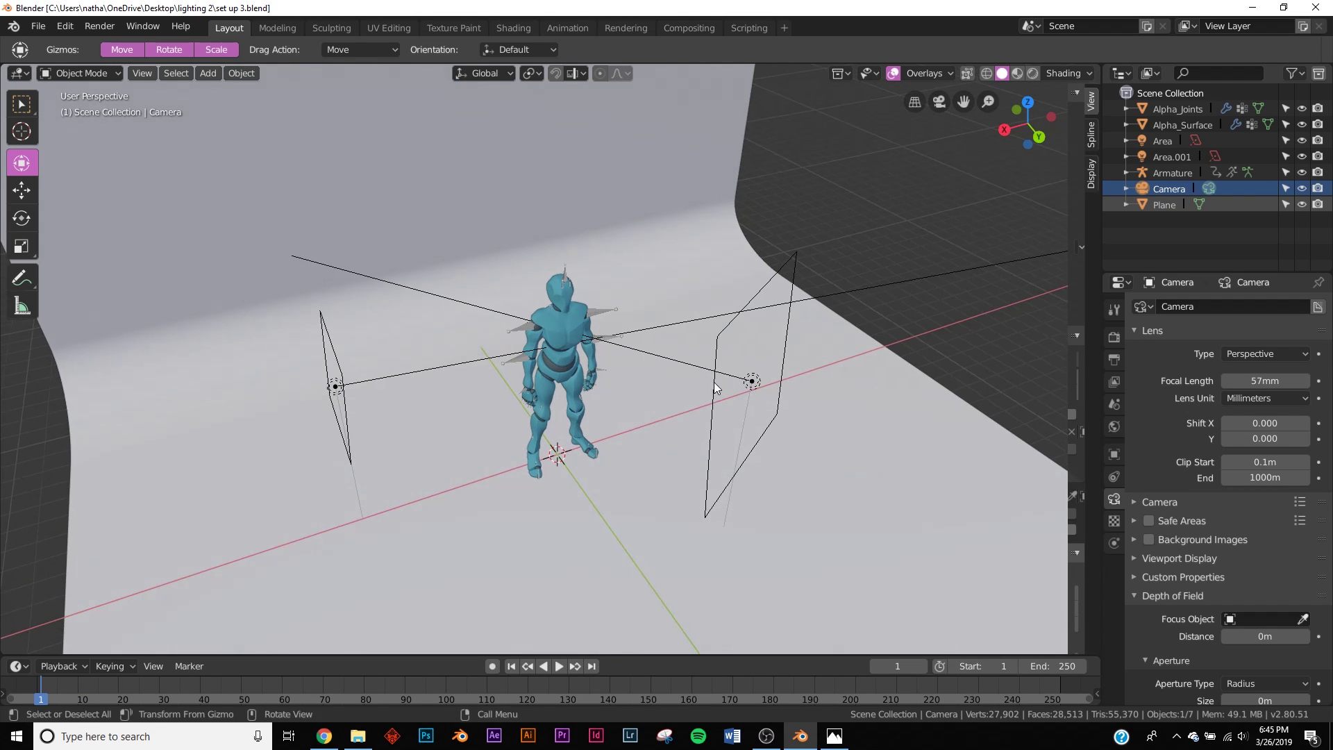
pyautogui.moveTo(755, 355); pyautogui.dragTo(696, 368, button='middle')
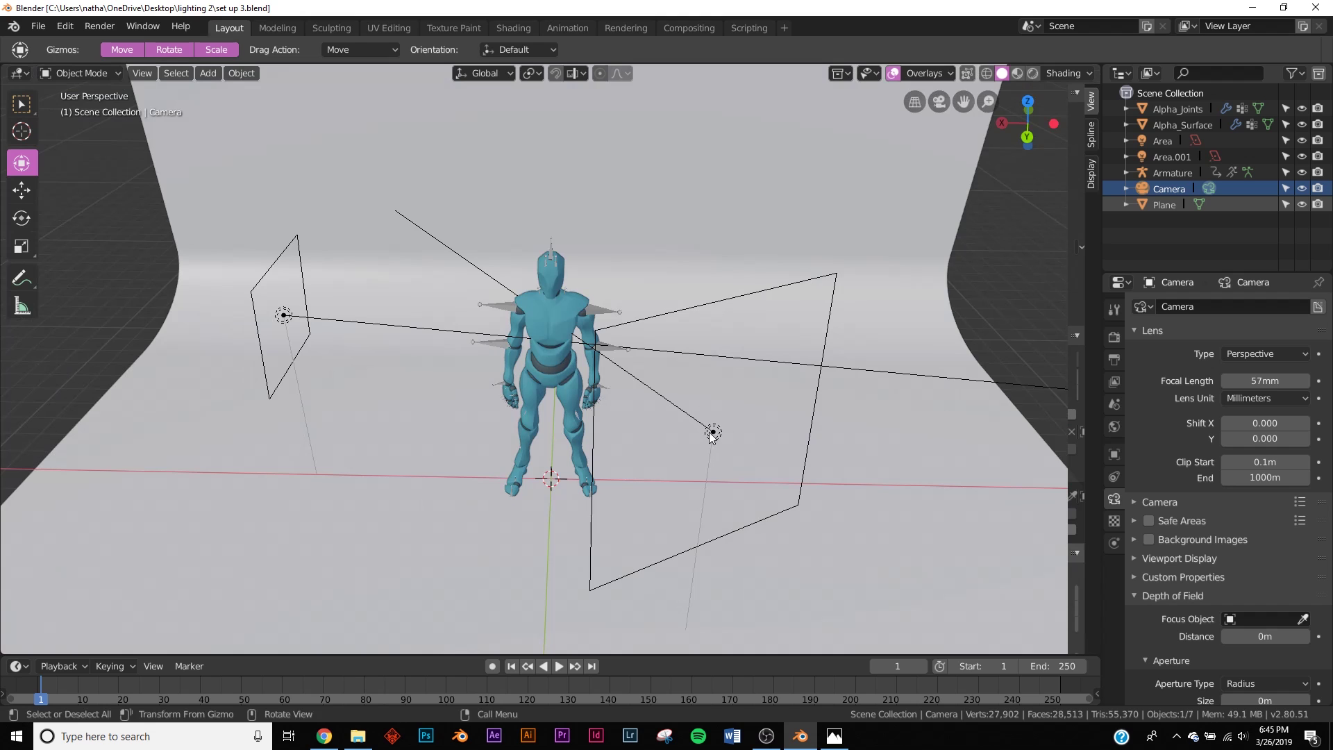
pyautogui.moveTo(711, 431); pyautogui.dragTo(328, 375, button='middle')
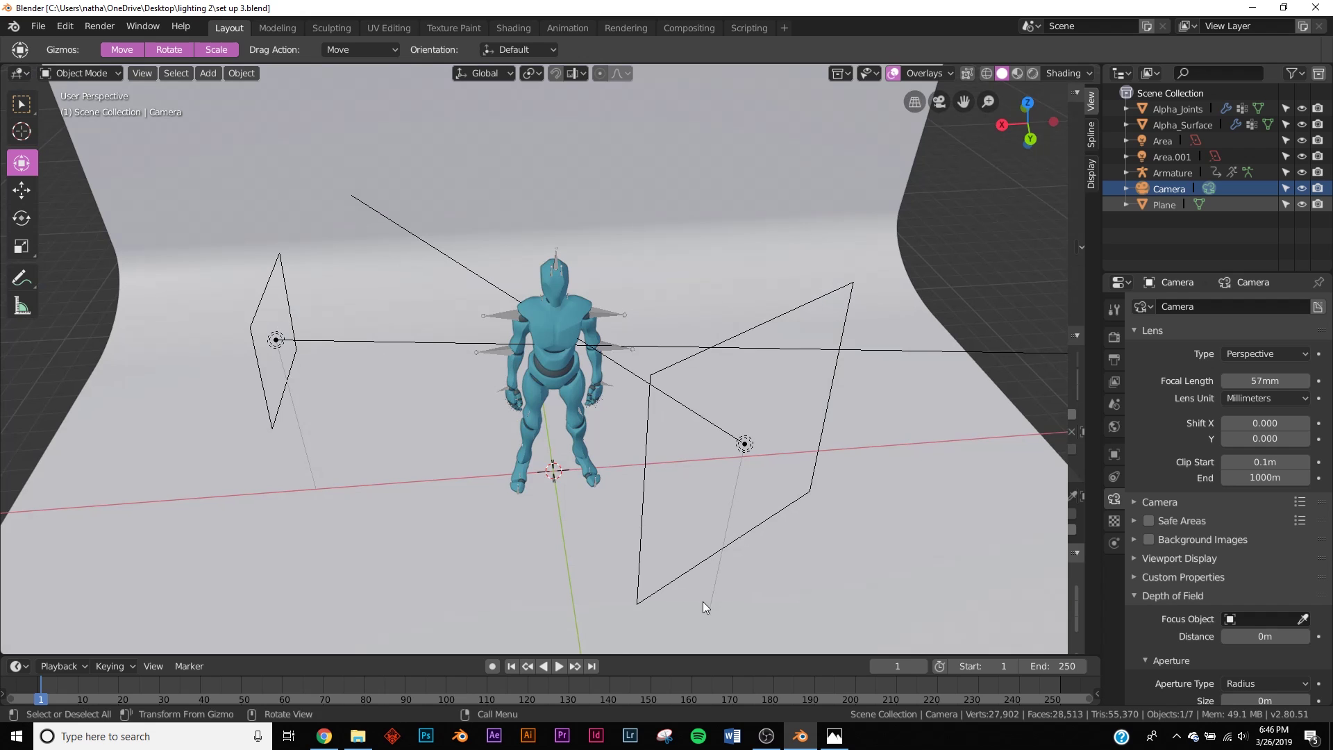
pyautogui.click(834, 735)
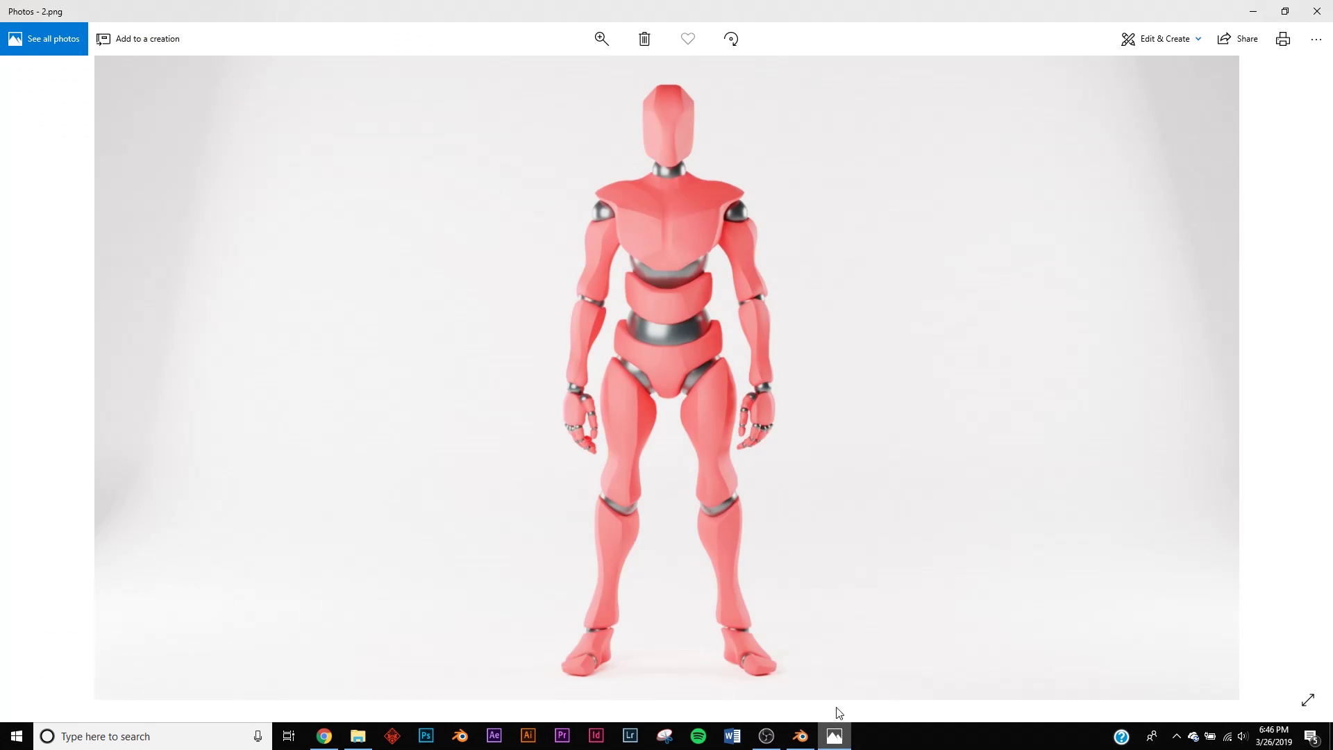
pyautogui.press('Right')
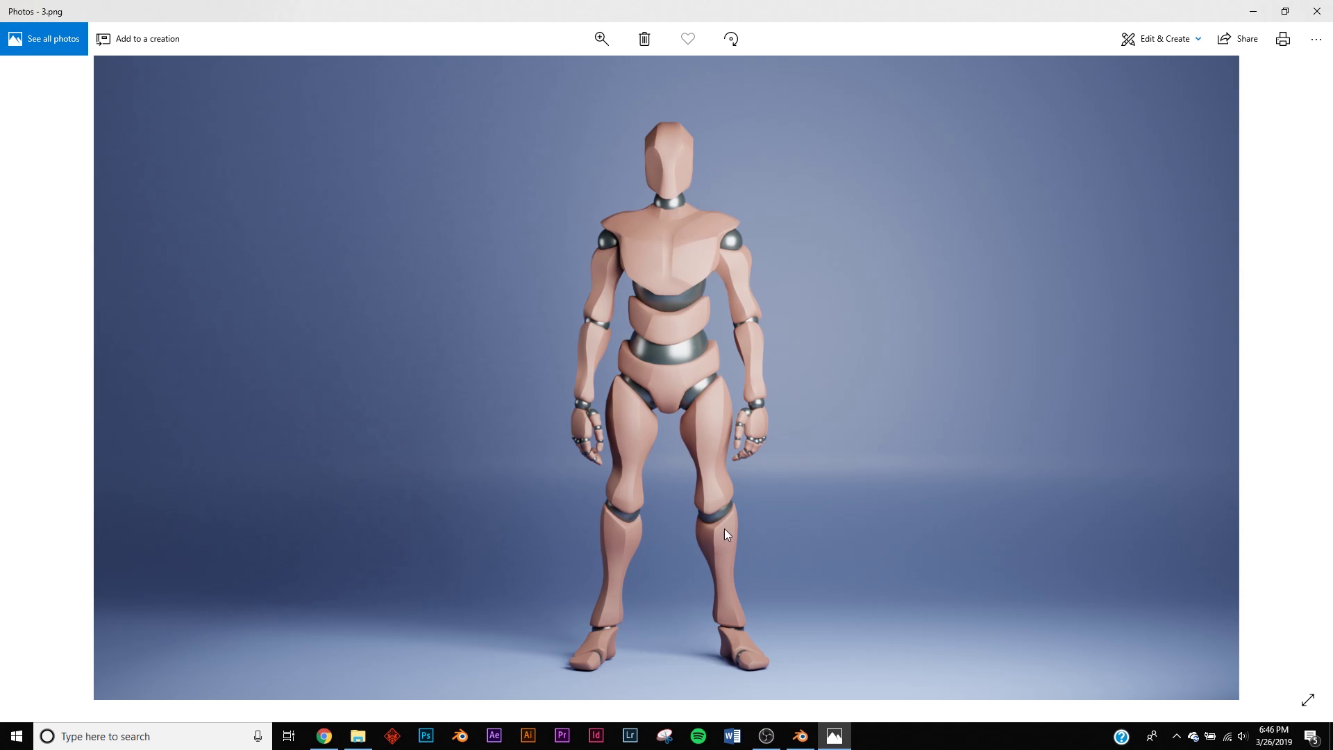
# Minimize the Photos viewer to return to the setup 4 scene in Blender.
pyautogui.click(1253, 11)
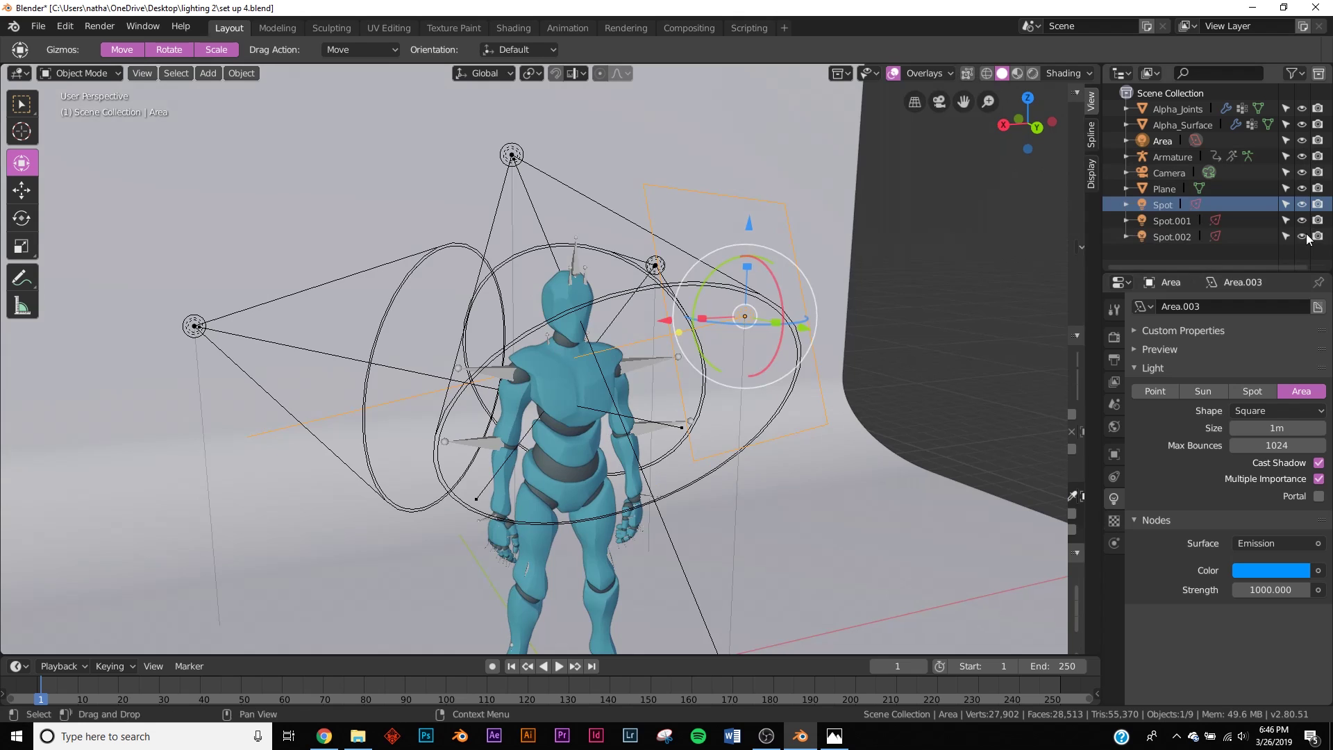
# Inspect the pink Spot.002, red Spot.001 and yellow Spot lights around the mannequin.
pyautogui.press('KP_0')
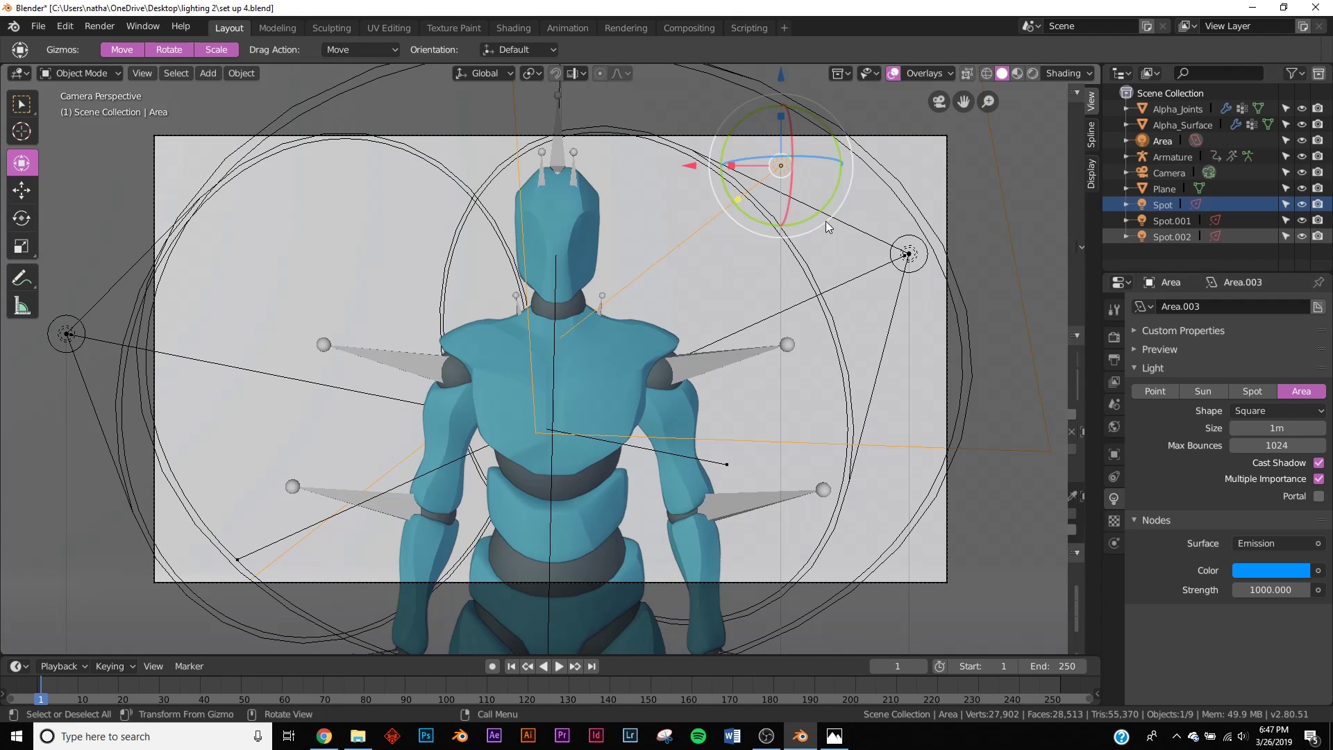
pyautogui.press('KP_0')
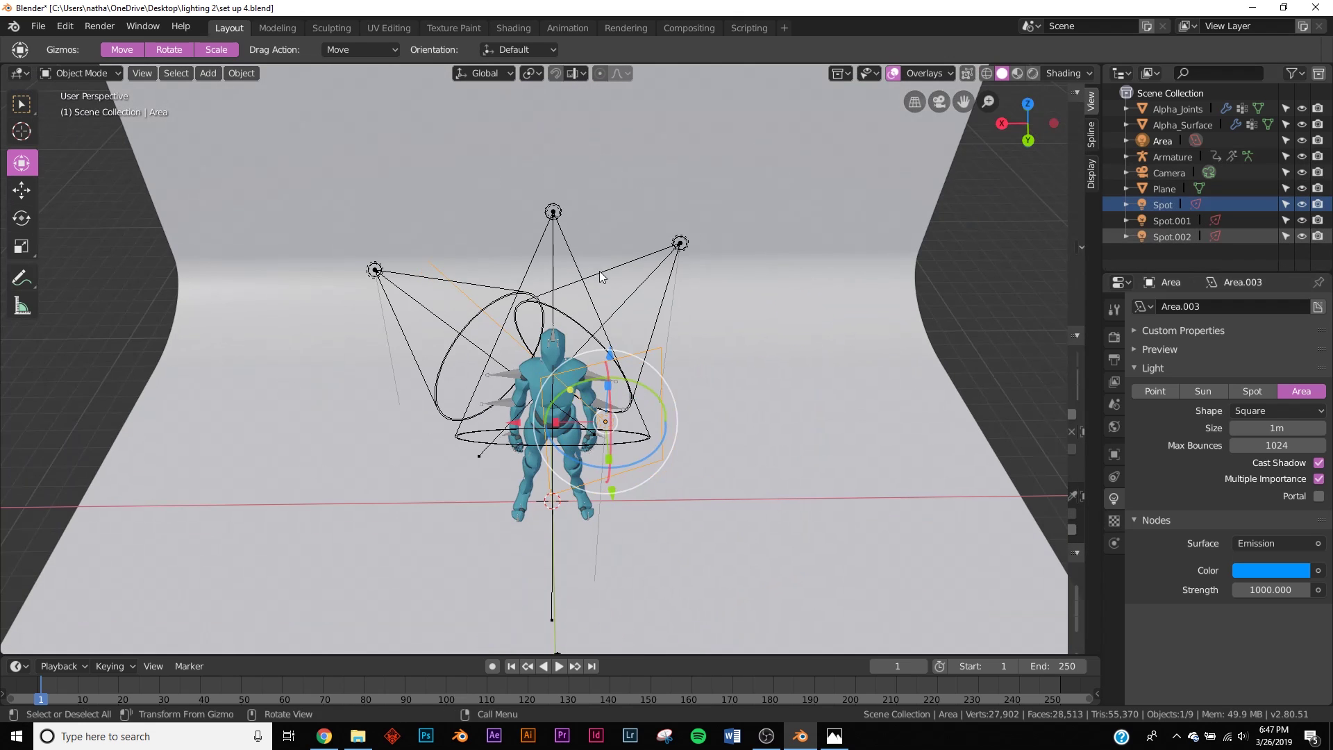
pyautogui.scroll(3, 601, 276)
pyautogui.click(760, 173)
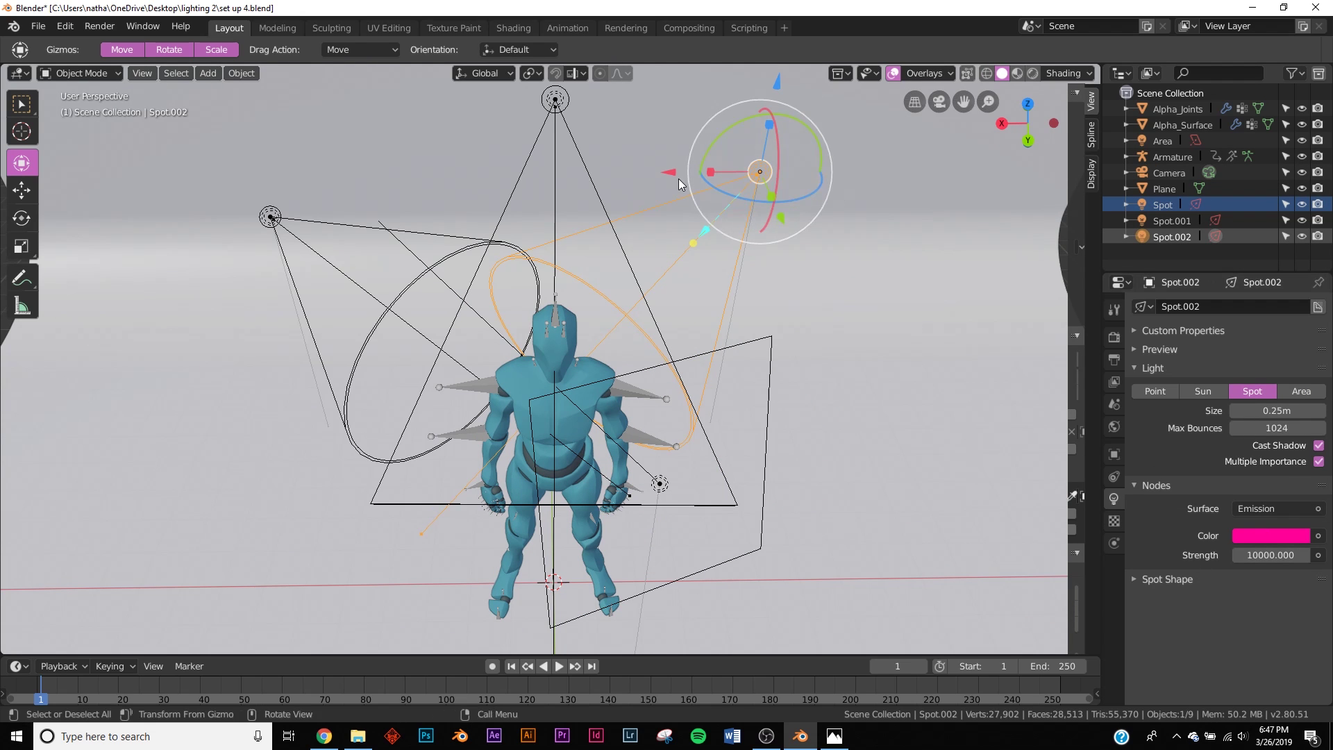
pyautogui.click(555, 100)
pyautogui.moveTo(555, 100); pyautogui.dragTo(416, 111, button='middle')
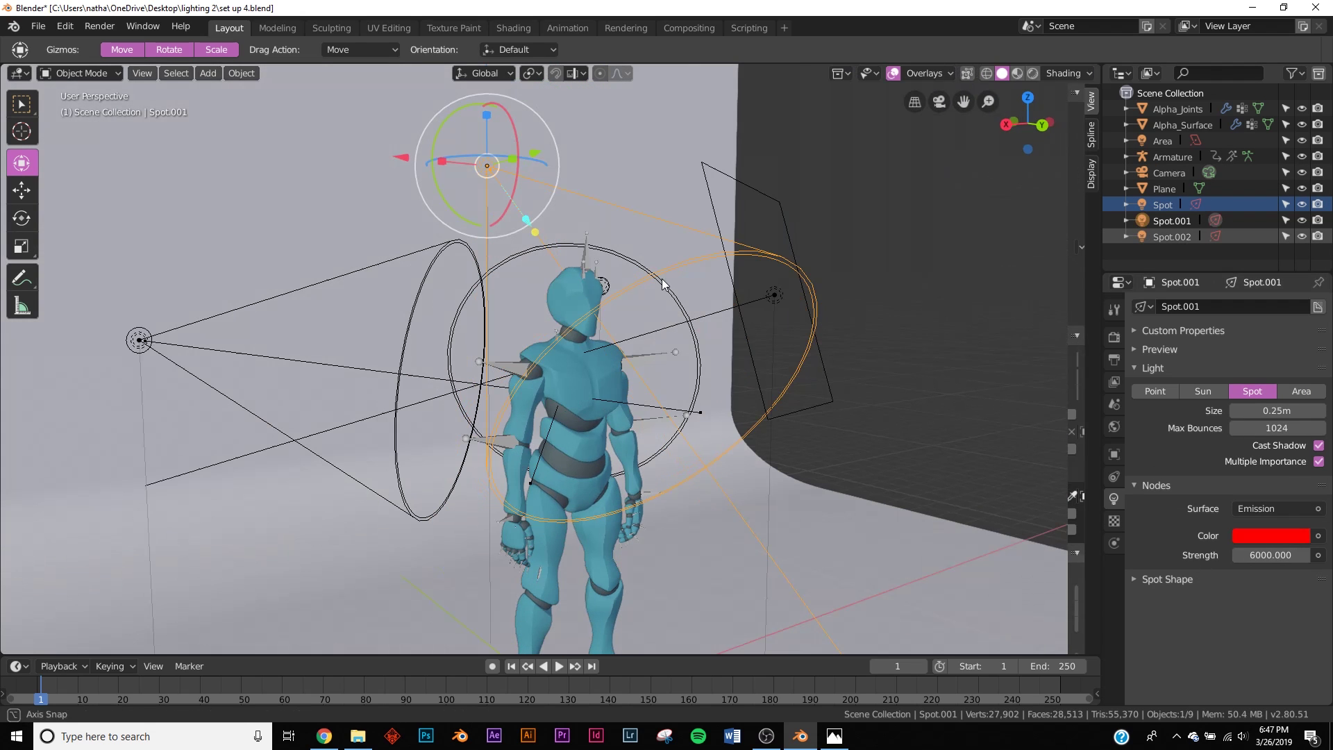
pyautogui.click(139, 340)
pyautogui.moveTo(397, 373); pyautogui.dragTo(702, 369, button='middle')
# Inspect the blue Area light and recheck the pink Spot.002 from several orbit angles.
pyautogui.click(742, 296)
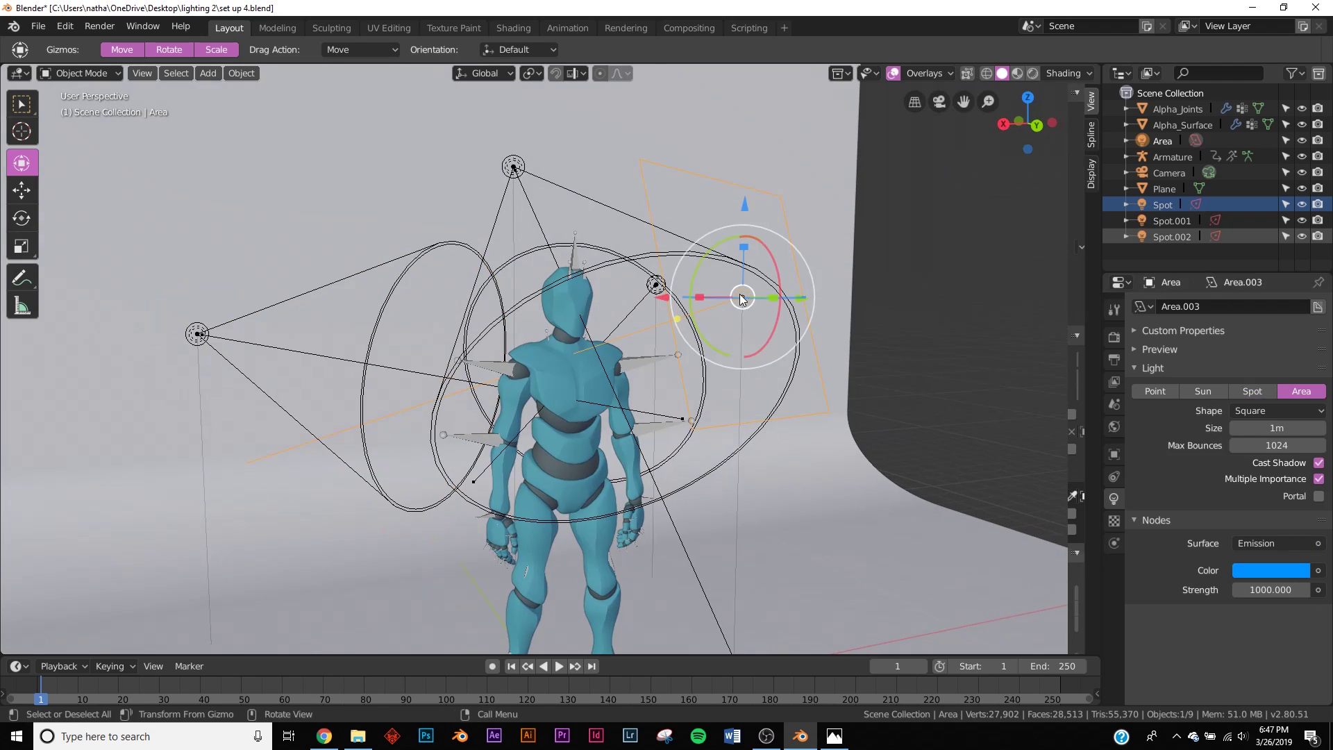
pyautogui.moveTo(844, 419); pyautogui.dragTo(400, 411, button='middle')
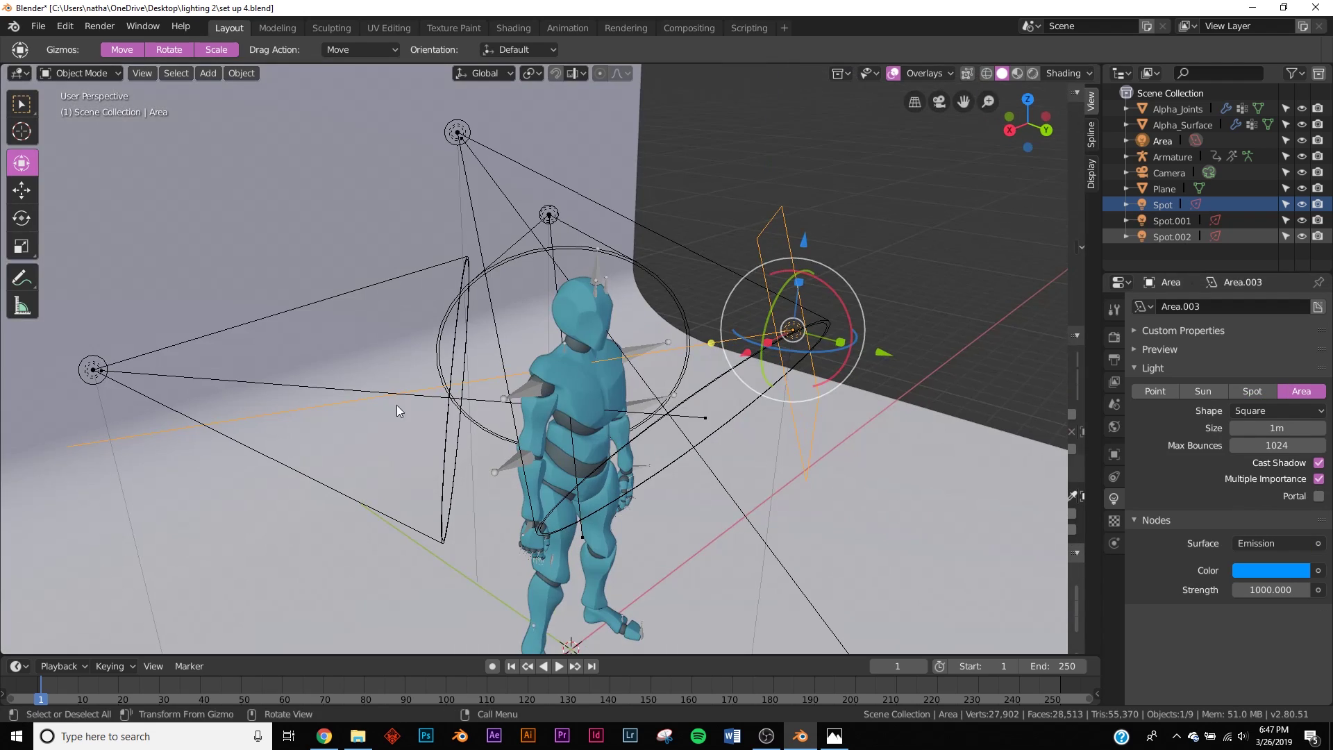
pyautogui.moveTo(474, 531); pyautogui.dragTo(691, 378, button='middle')
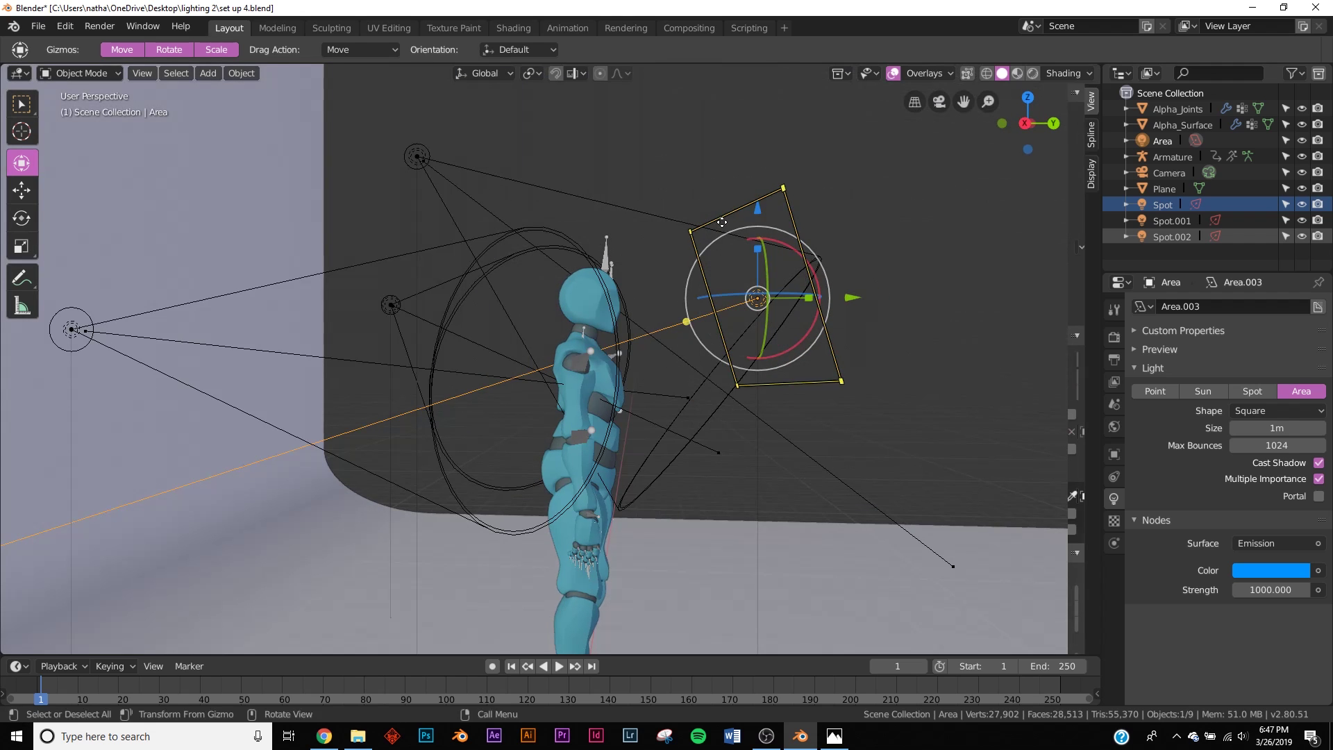
pyautogui.moveTo(877, 223); pyautogui.dragTo(498, 381, button='middle')
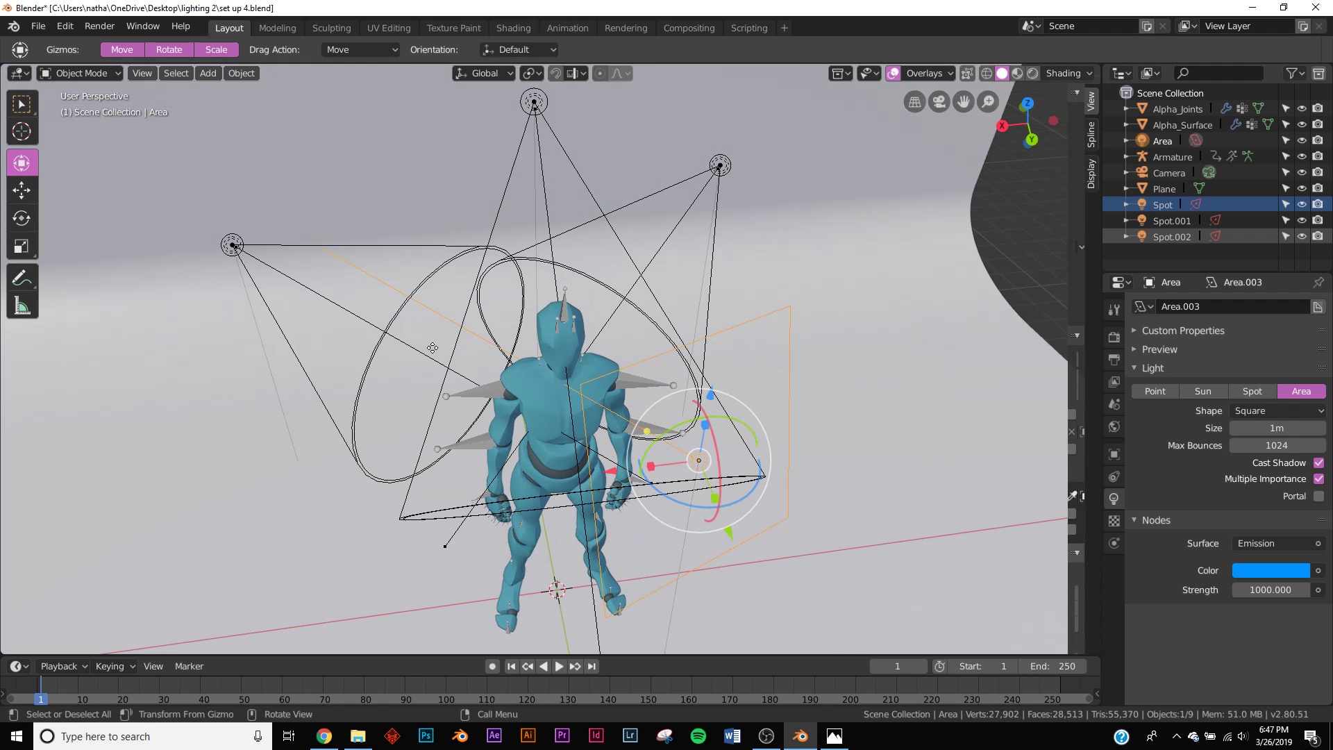
pyautogui.click(720, 165)
pyautogui.moveTo(720, 165); pyautogui.dragTo(783, 331, button='middle')
pyautogui.moveTo(495, 452); pyautogui.dragTo(723, 362, button='middle')
pyautogui.click(764, 325)
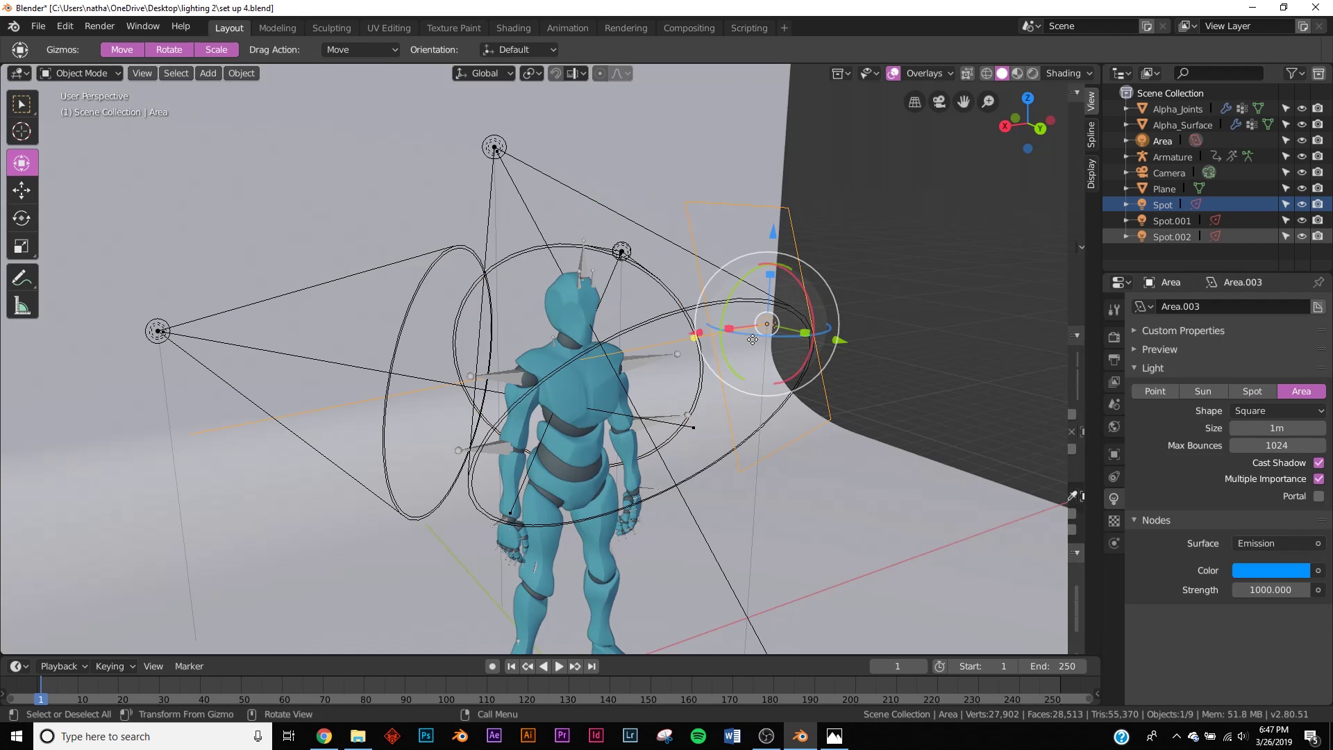
pyautogui.moveTo(221, 386); pyautogui.dragTo(513, 279, button='middle')
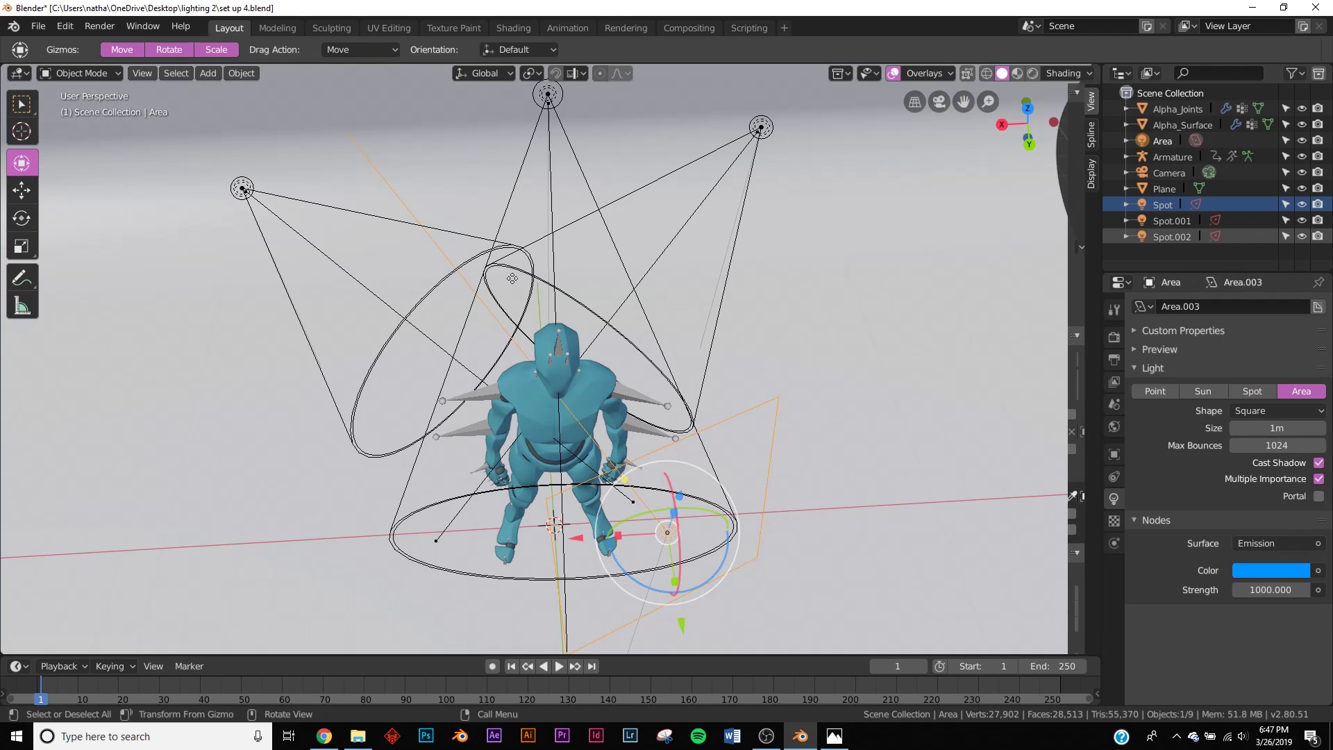
pyautogui.moveTo(458, 417); pyautogui.dragTo(539, 355, button='middle')
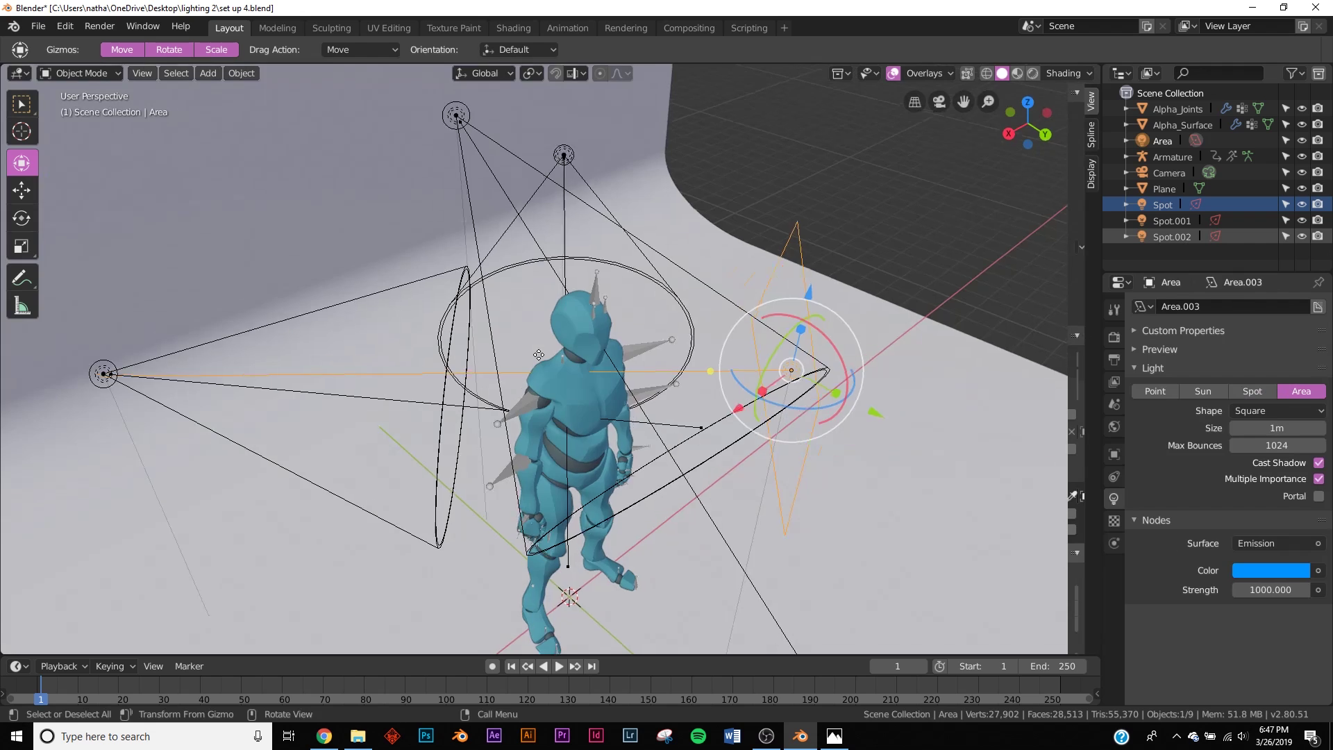
# View the scene through the camera, show the 4.png render, then return to Blender.
pyautogui.press('KP_0')
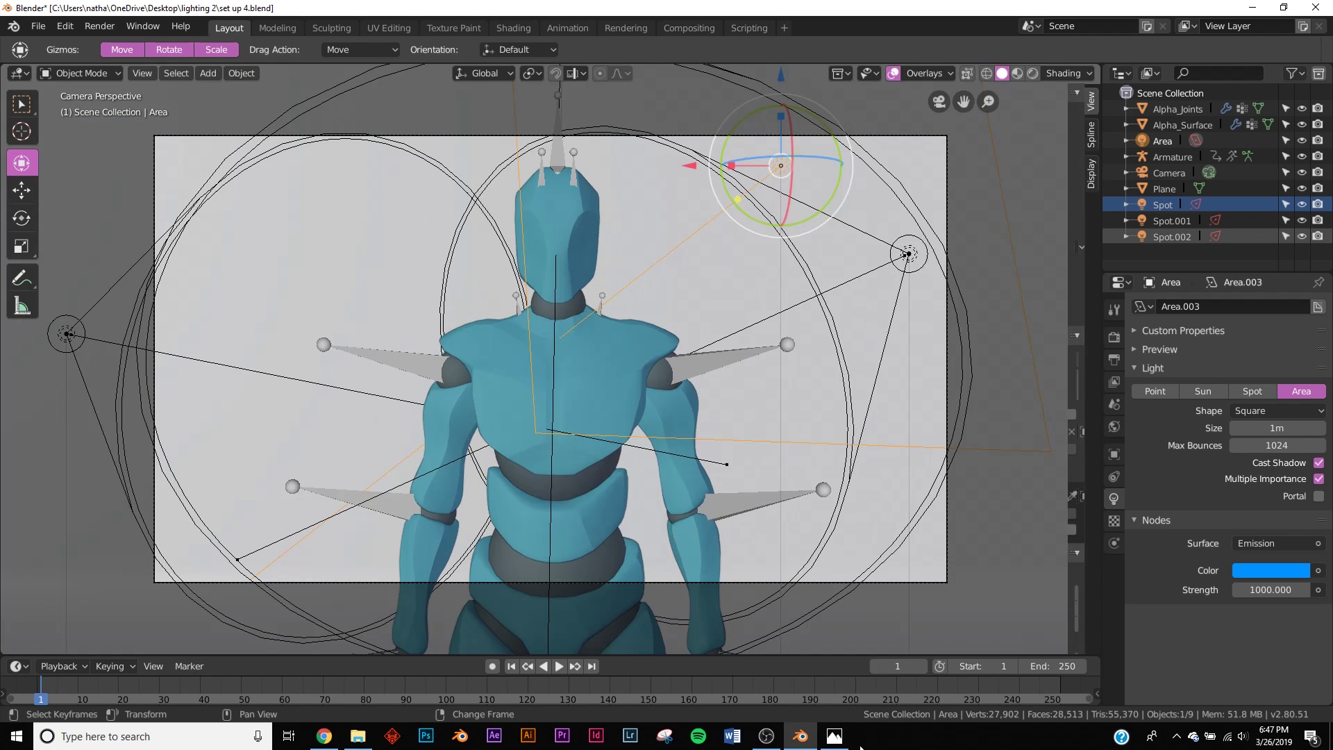
pyautogui.click(835, 738)
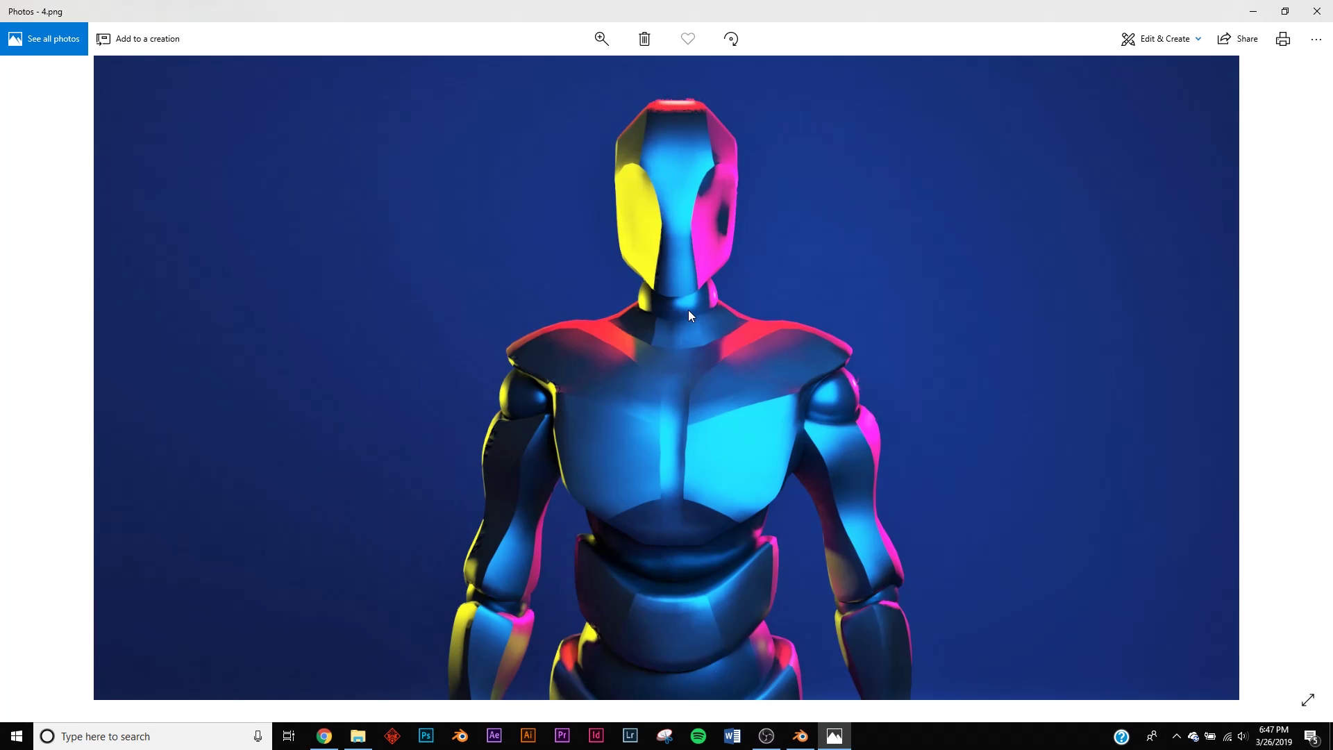
pyautogui.hotkey('alt', 'Tab')
pyautogui.moveTo(688, 310); pyautogui.dragTo(729, 319, button='middle')
pyautogui.moveTo(366, 270); pyautogui.dragTo(620, 404, button='middle')
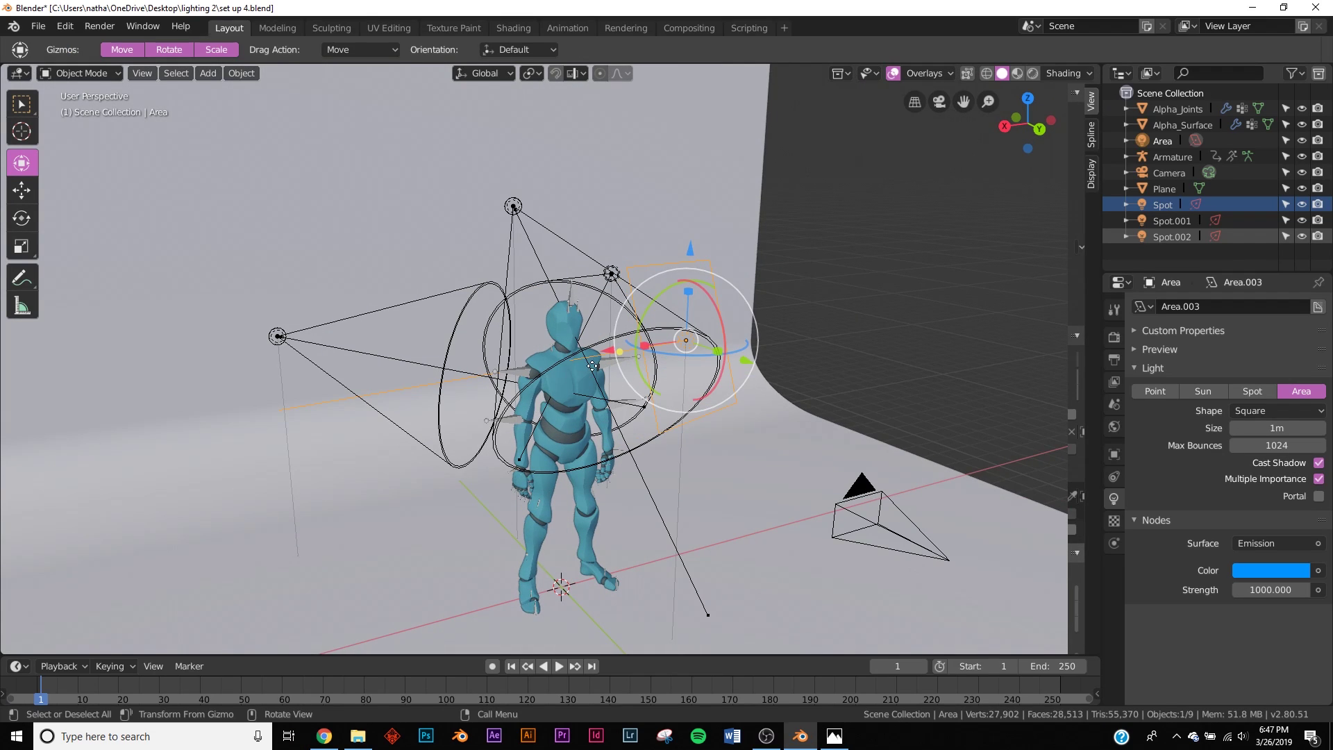